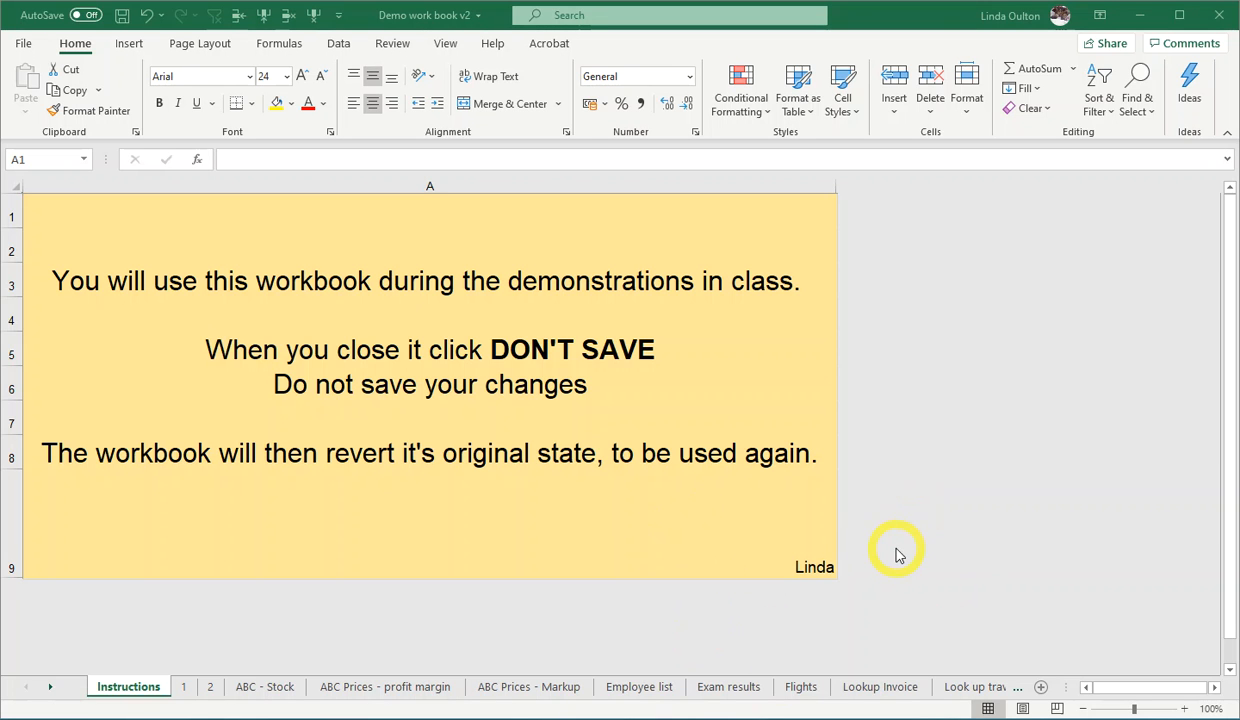
# - Open the Employee list worksheet
pyautogui.click(810, 632)
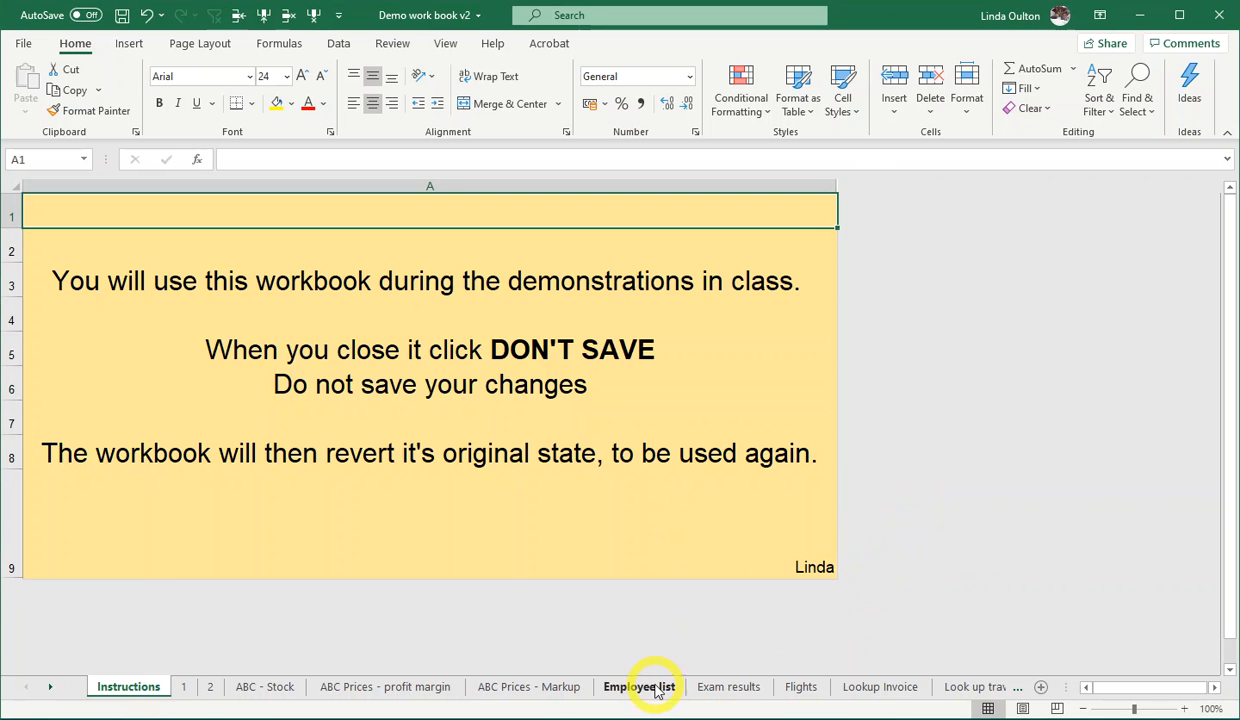
pyautogui.click(657, 690)
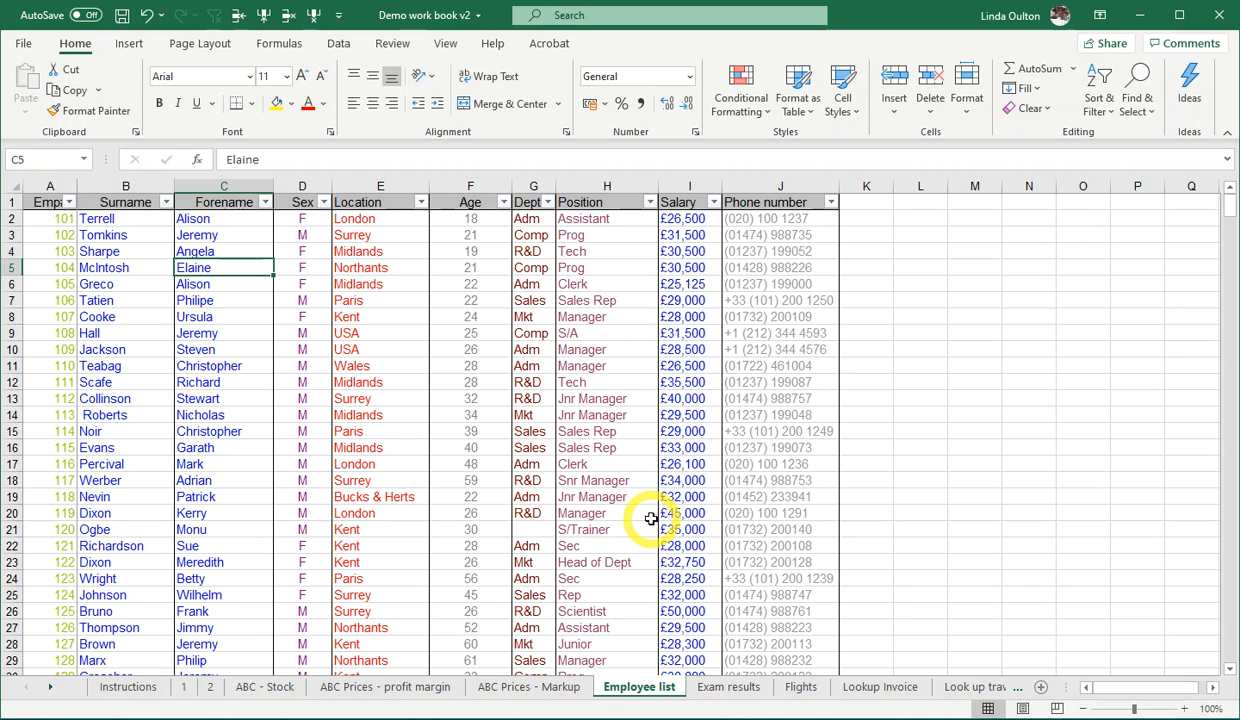
# - Unfreeze the panes on the Employee list sheet
pyautogui.click(472, 201)
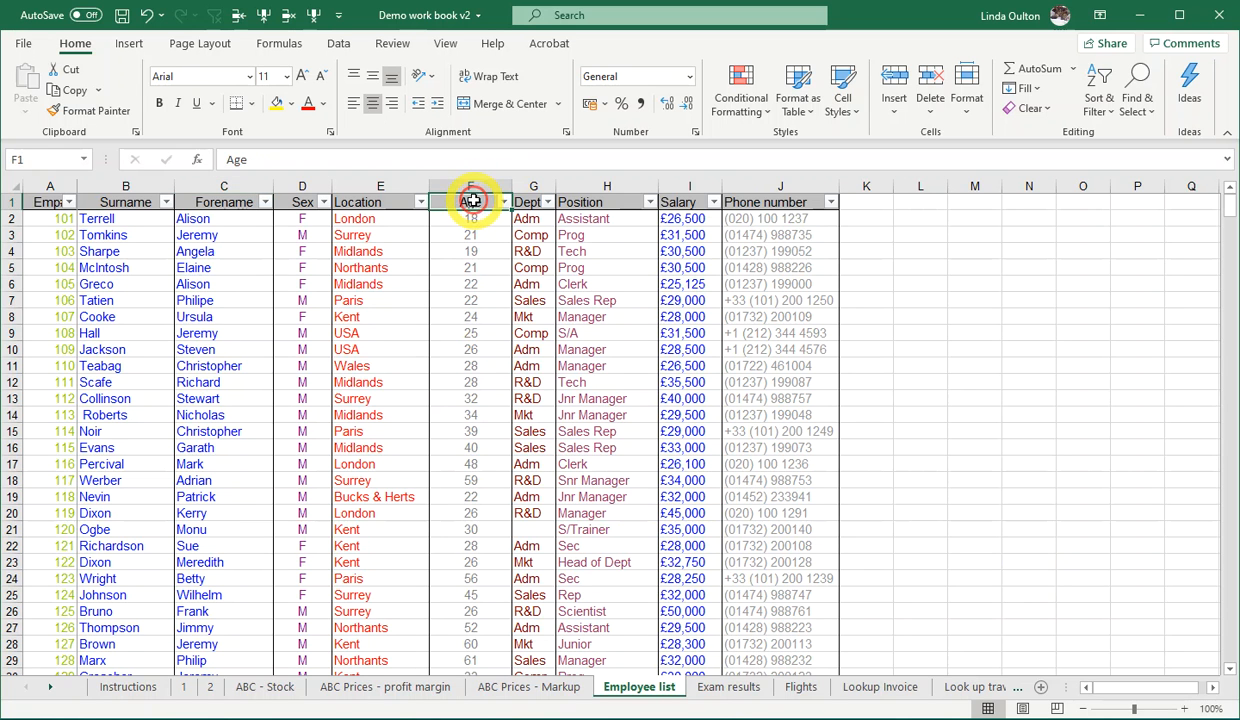
pyautogui.click(447, 44)
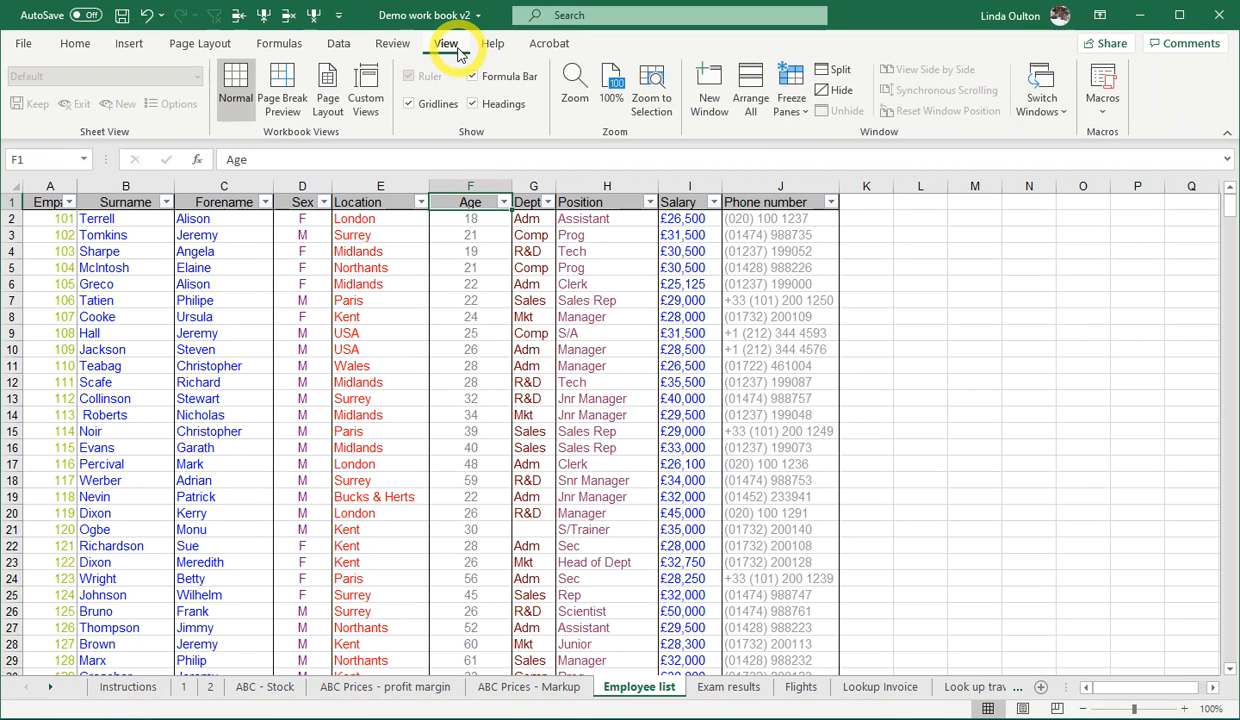
pyautogui.click(790, 92)
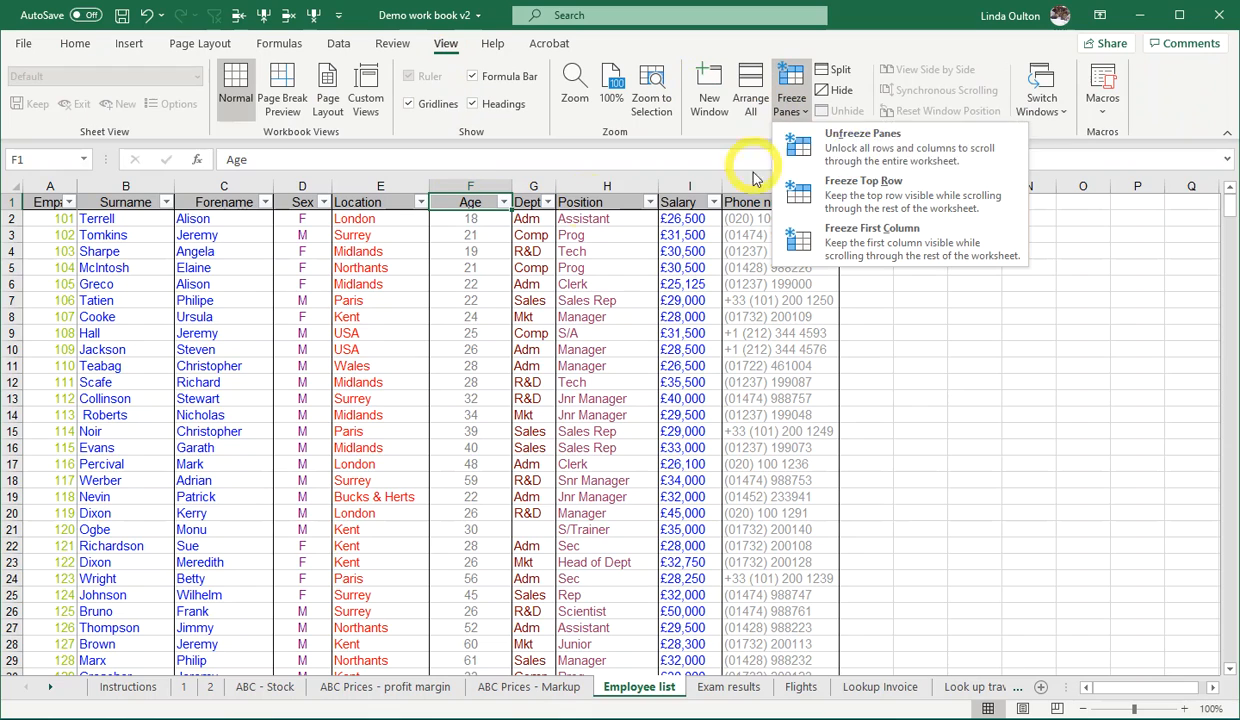
pyautogui.click(604, 199)
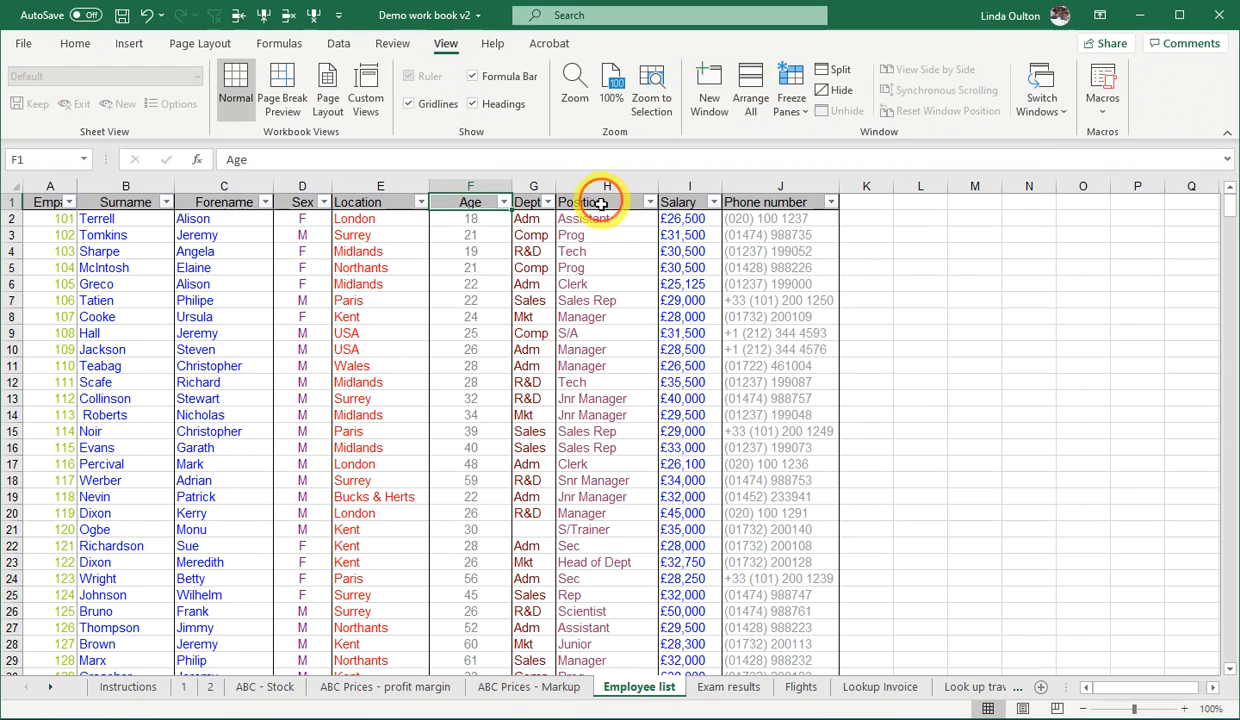
pyautogui.scroll(-4, 635, 292)
pyautogui.scroll(4, 635, 292)
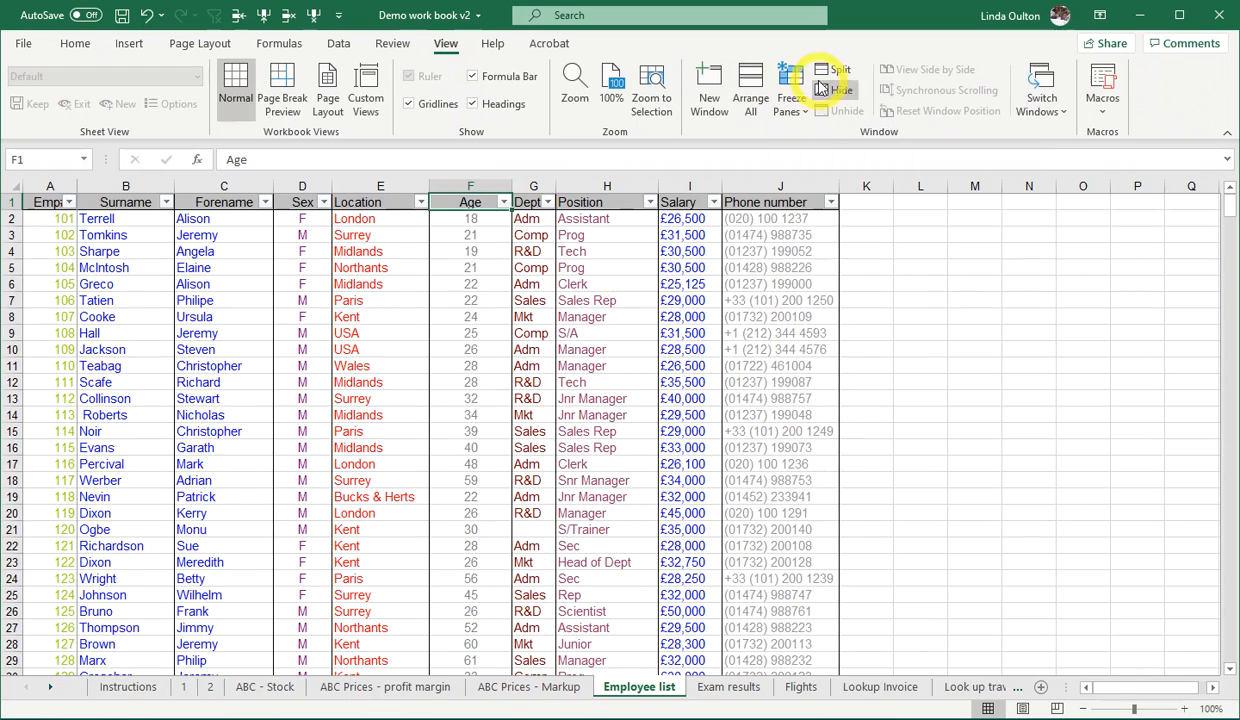
pyautogui.click(795, 104)
pyautogui.click(866, 140)
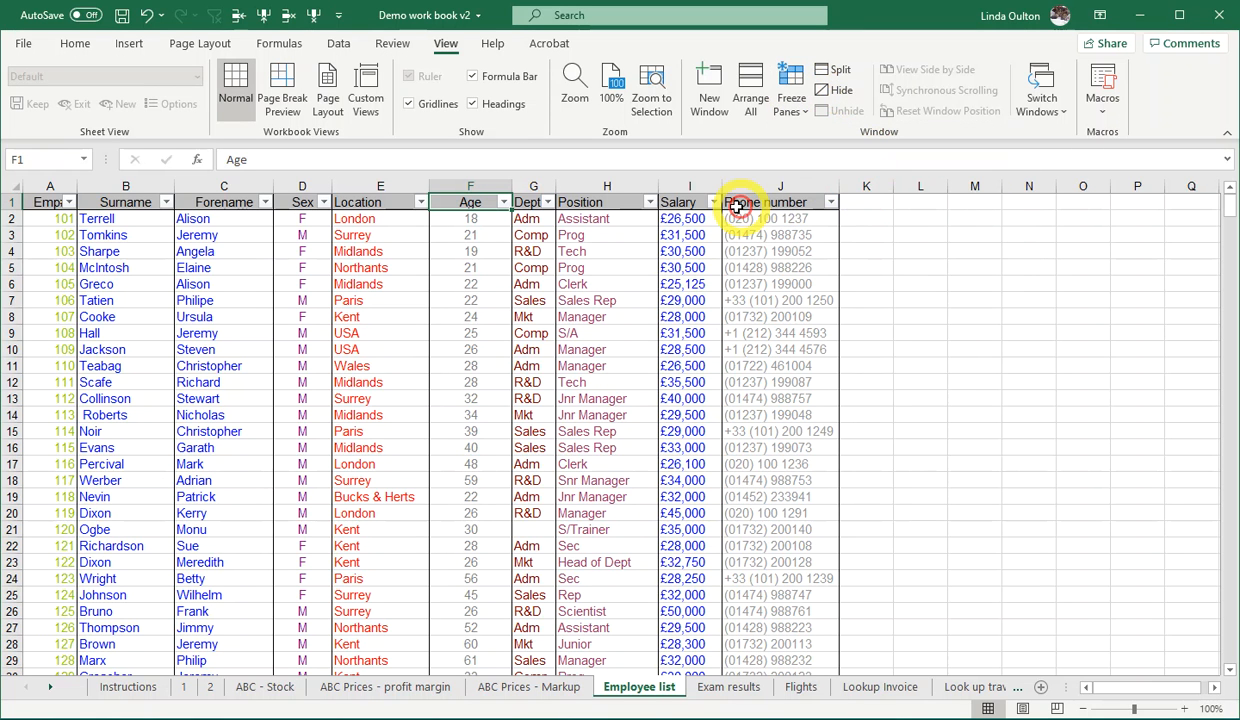
# - Freeze the top row of the employee list and check that the headings stay in place down the records
pyautogui.click(675, 202)
pyautogui.click(790, 104)
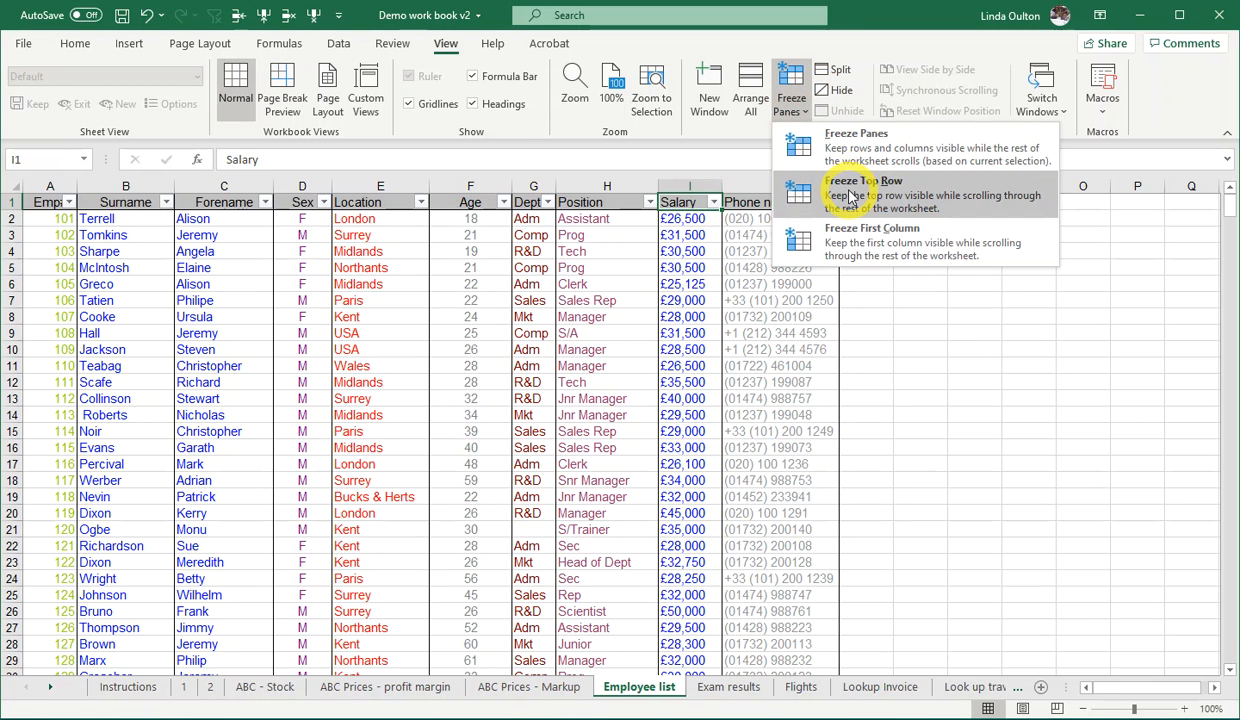
pyautogui.click(838, 186)
pyautogui.scroll(-3, 675, 336)
pyautogui.scroll(-13, 675, 336)
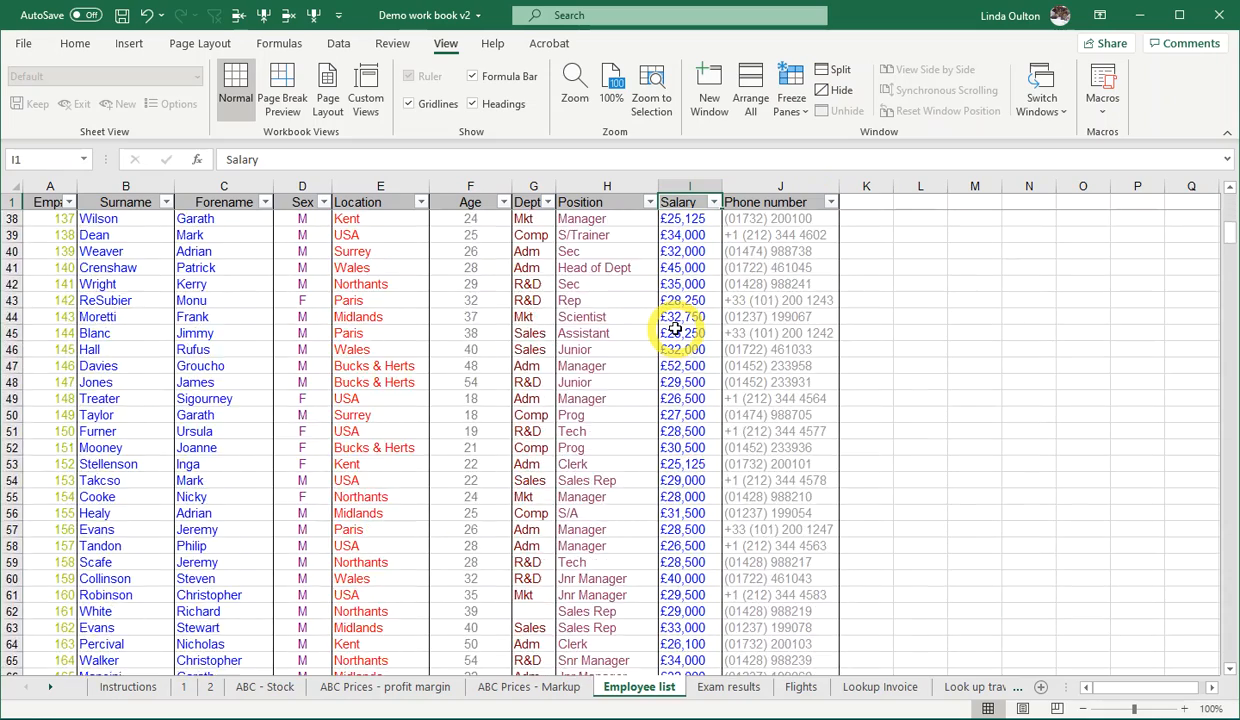
pyautogui.scroll(7, 675, 330)
pyautogui.scroll(9, 675, 330)
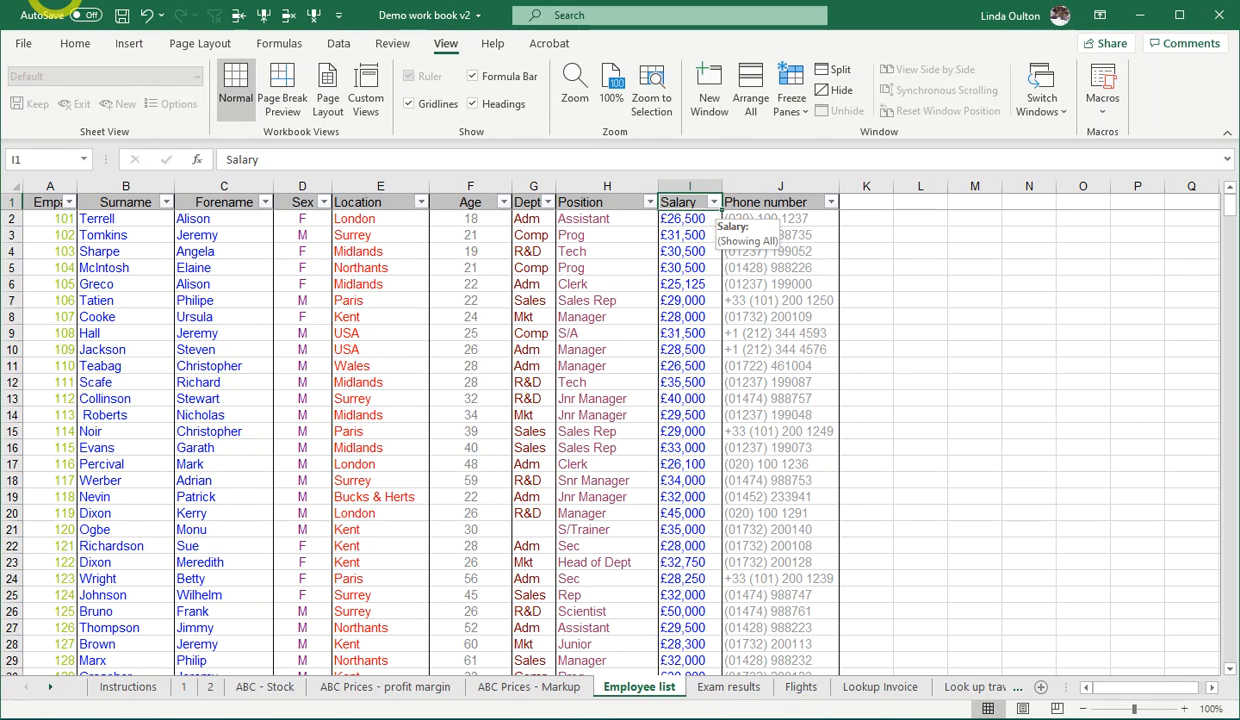
pyautogui.click(73, 43)
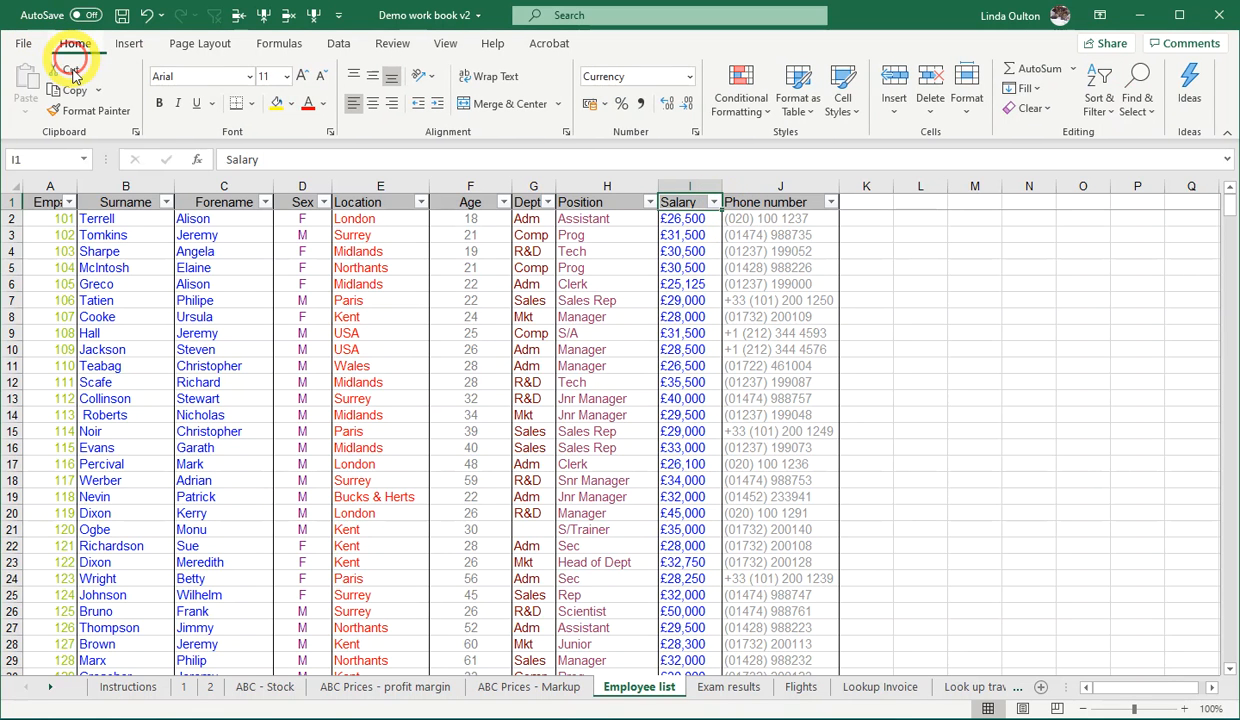
pyautogui.click(1099, 100)
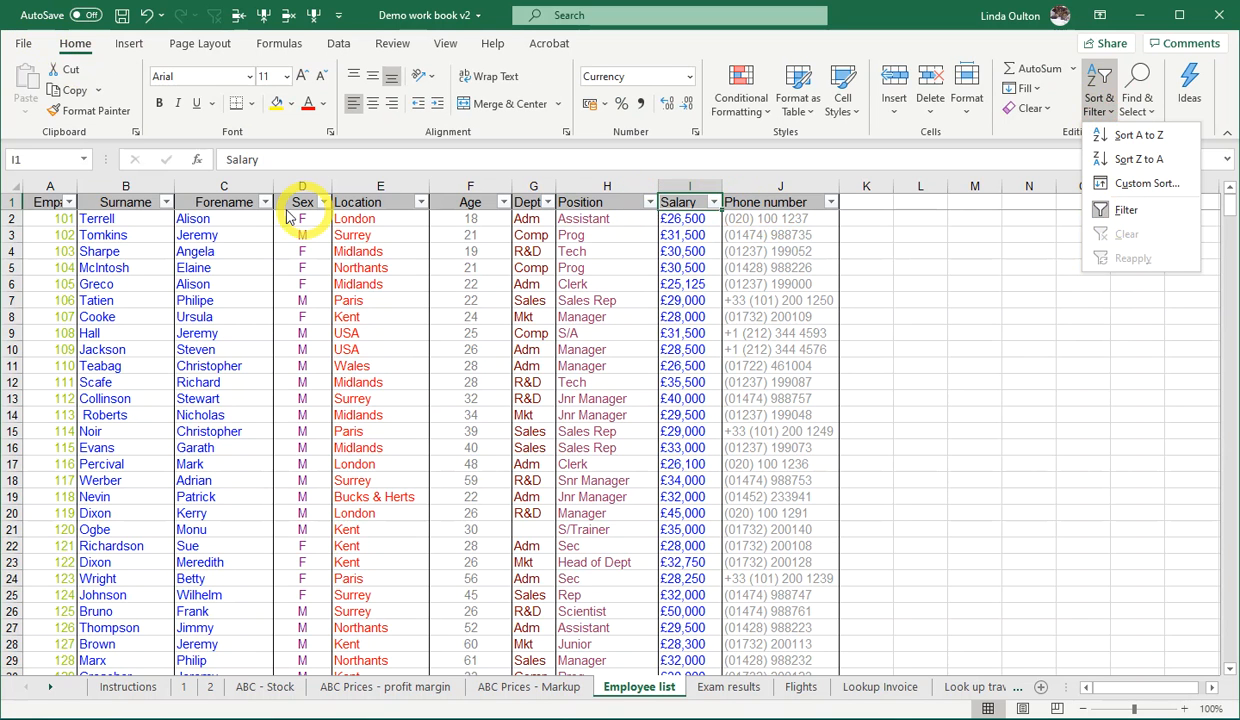
pyautogui.click(812, 369)
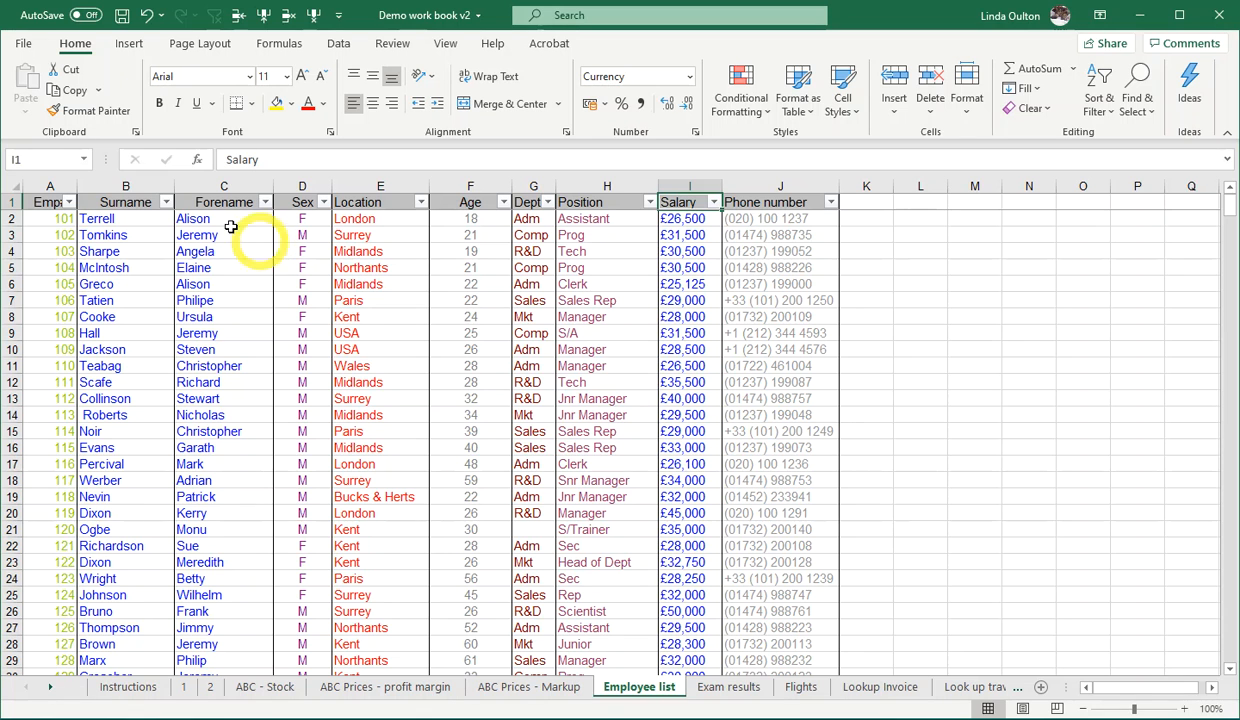
pyautogui.moveTo(120, 218); pyautogui.dragTo(150, 267)
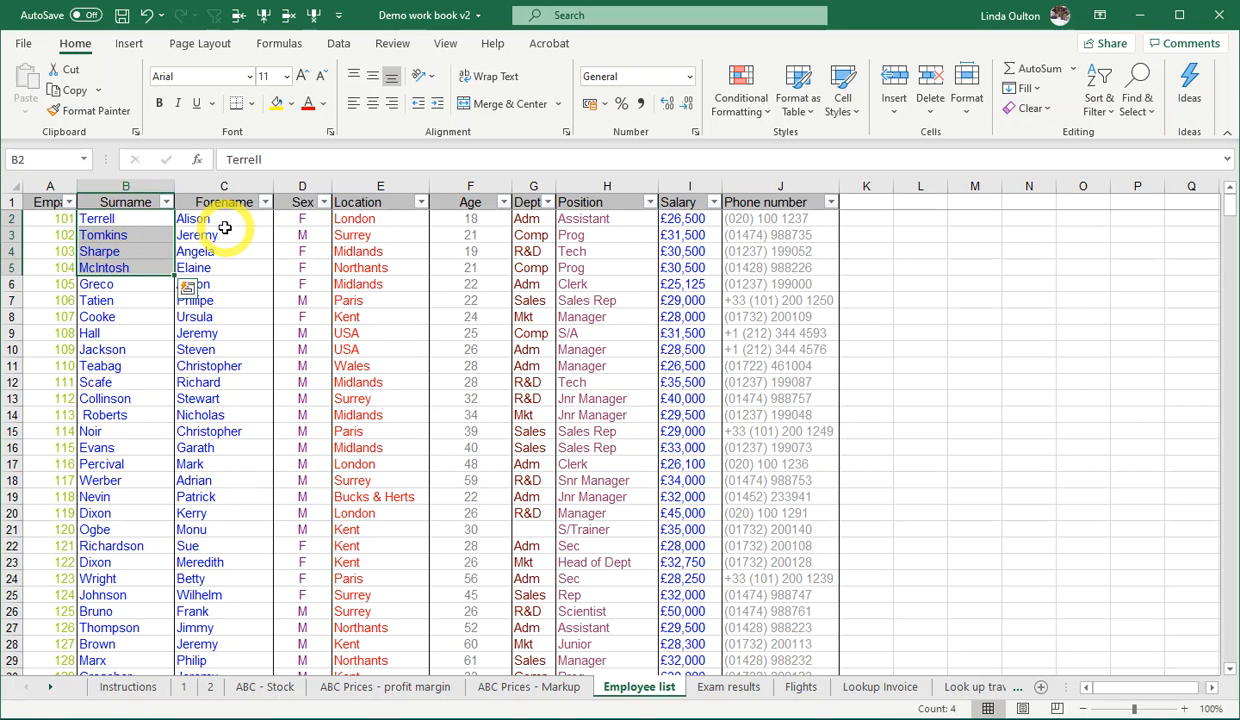
# - Insert a new column before the Sex column and give it the heading "Fullname" in D1
pyautogui.click(304, 185)
pyautogui.rightClick(301, 184)
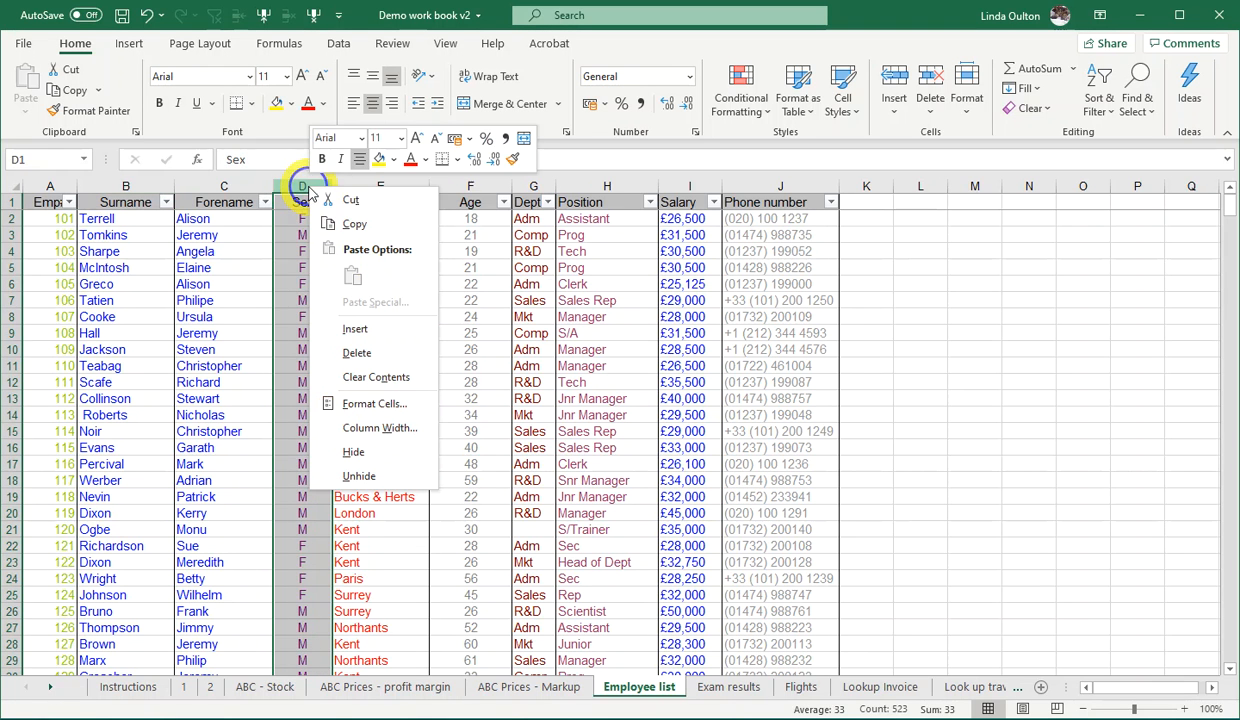
pyautogui.click(354, 331)
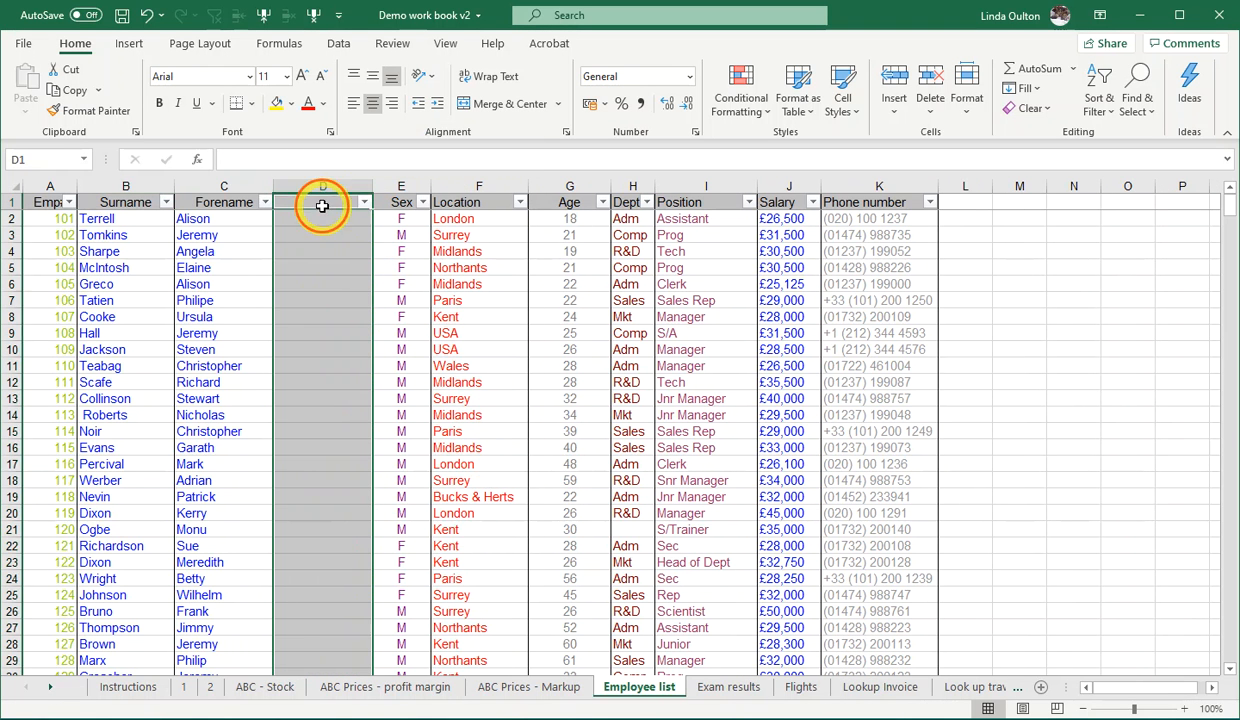
pyautogui.click(322, 205)
pyautogui.write('Fullname')
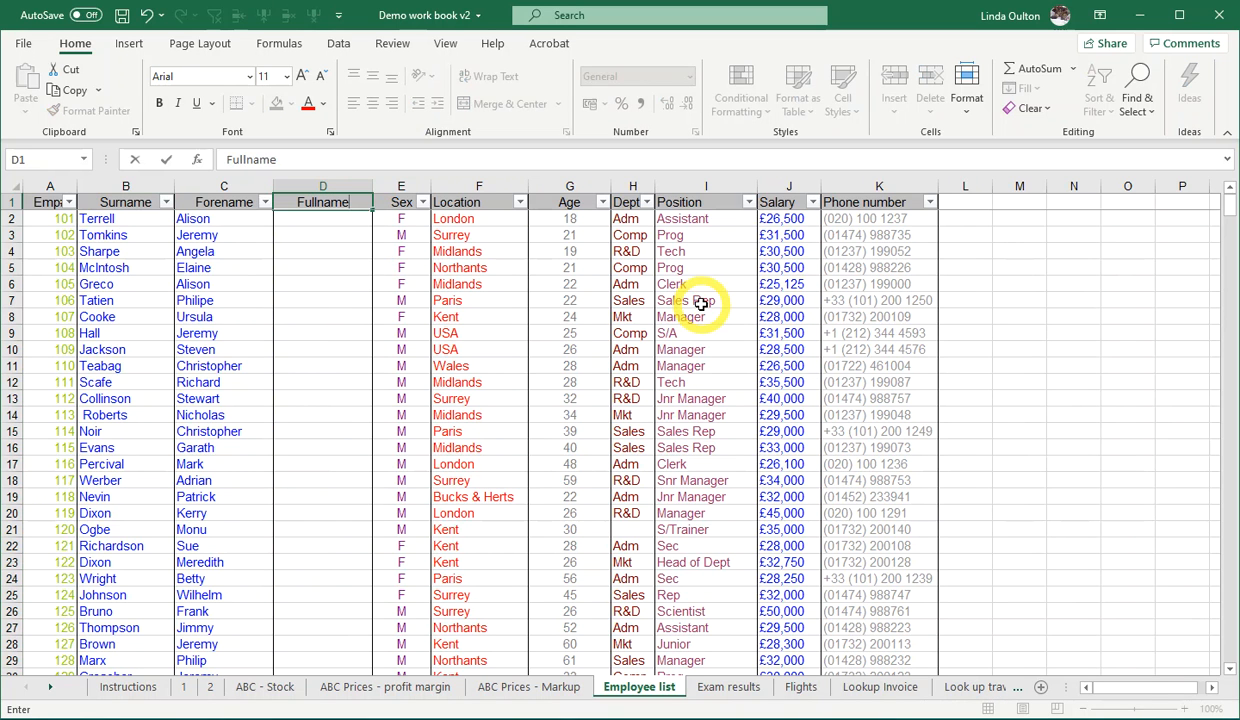
pyautogui.press('Return')
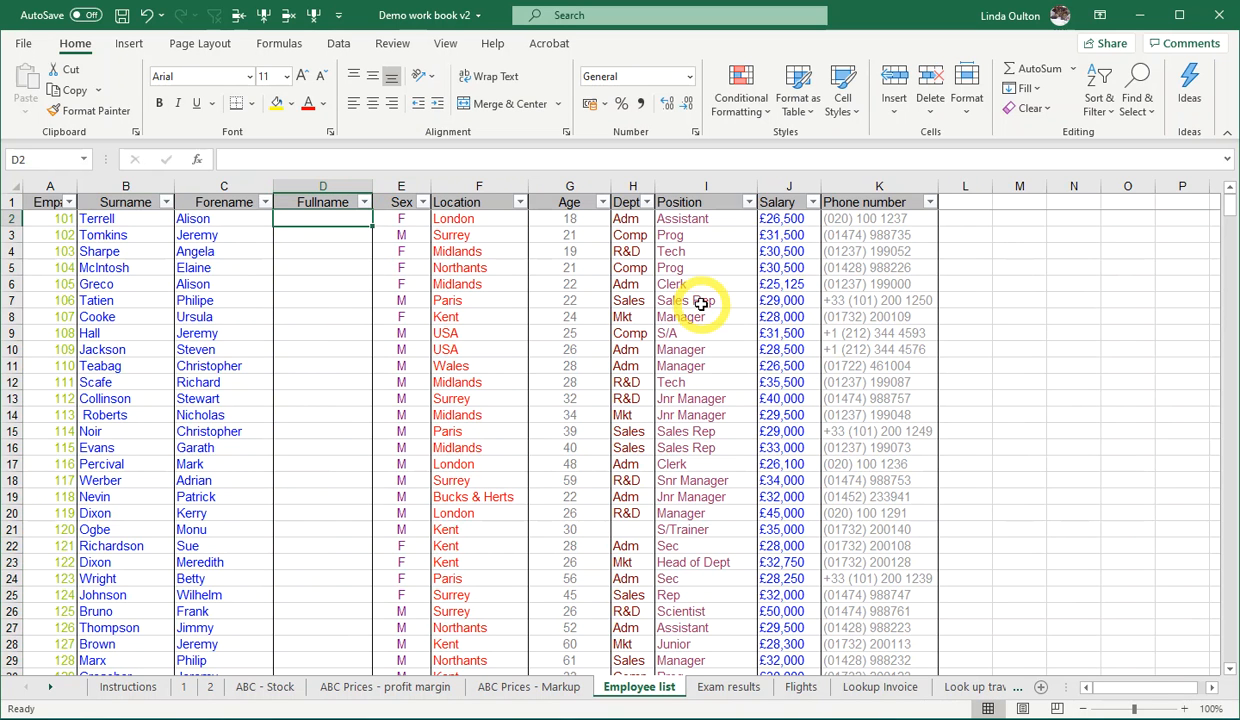
# - Join the forename and surname of the first employee in D2 with the formula =C2&B2
pyautogui.write('=')
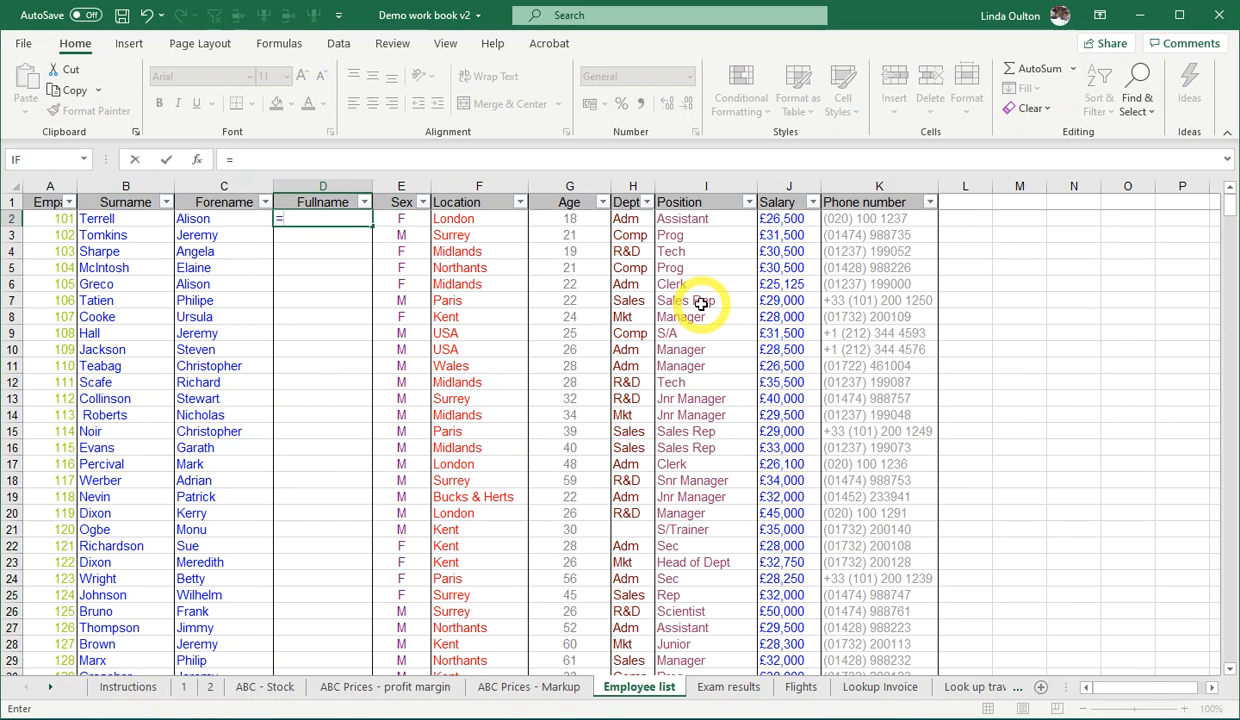
pyautogui.click(244, 220)
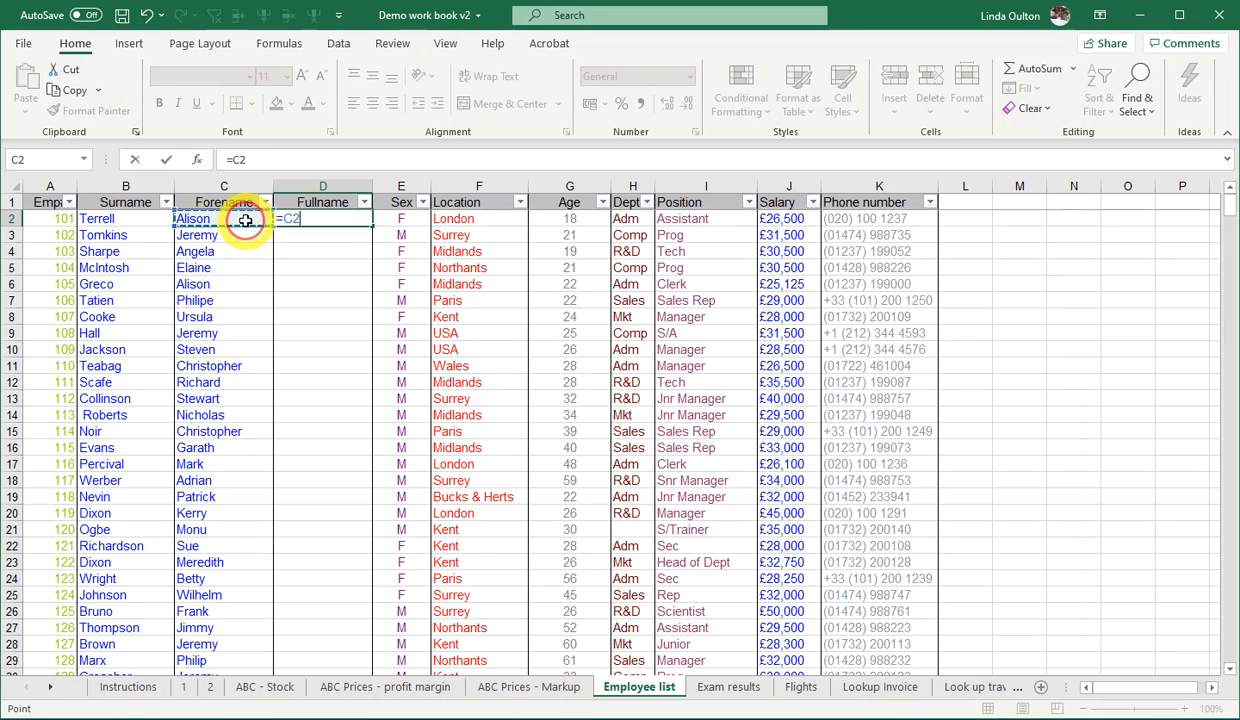
pyautogui.write('&')
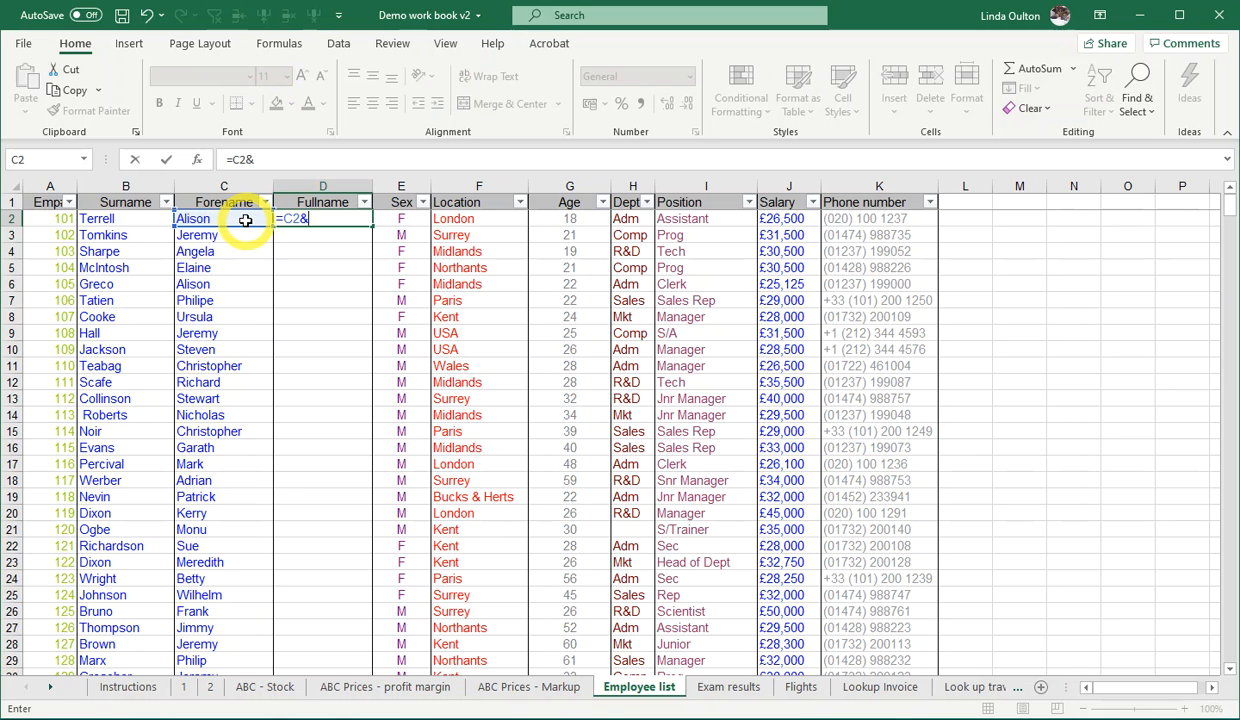
pyautogui.click(137, 219)
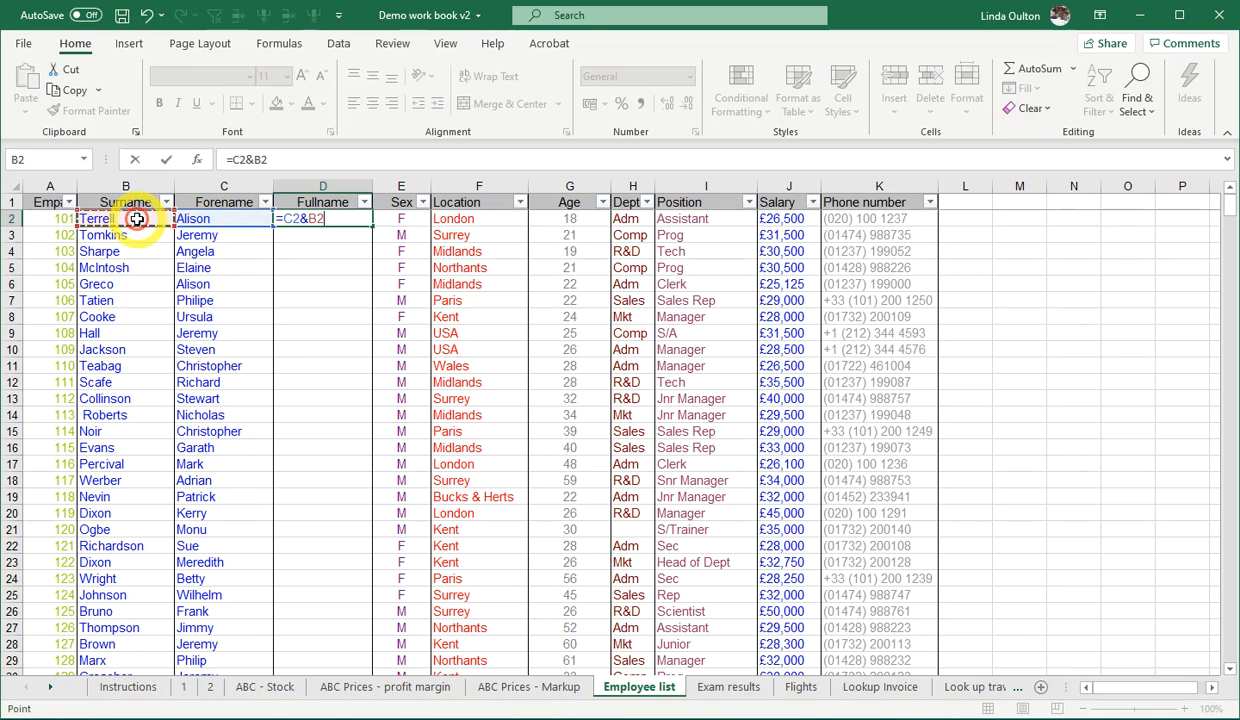
pyautogui.press('Return')
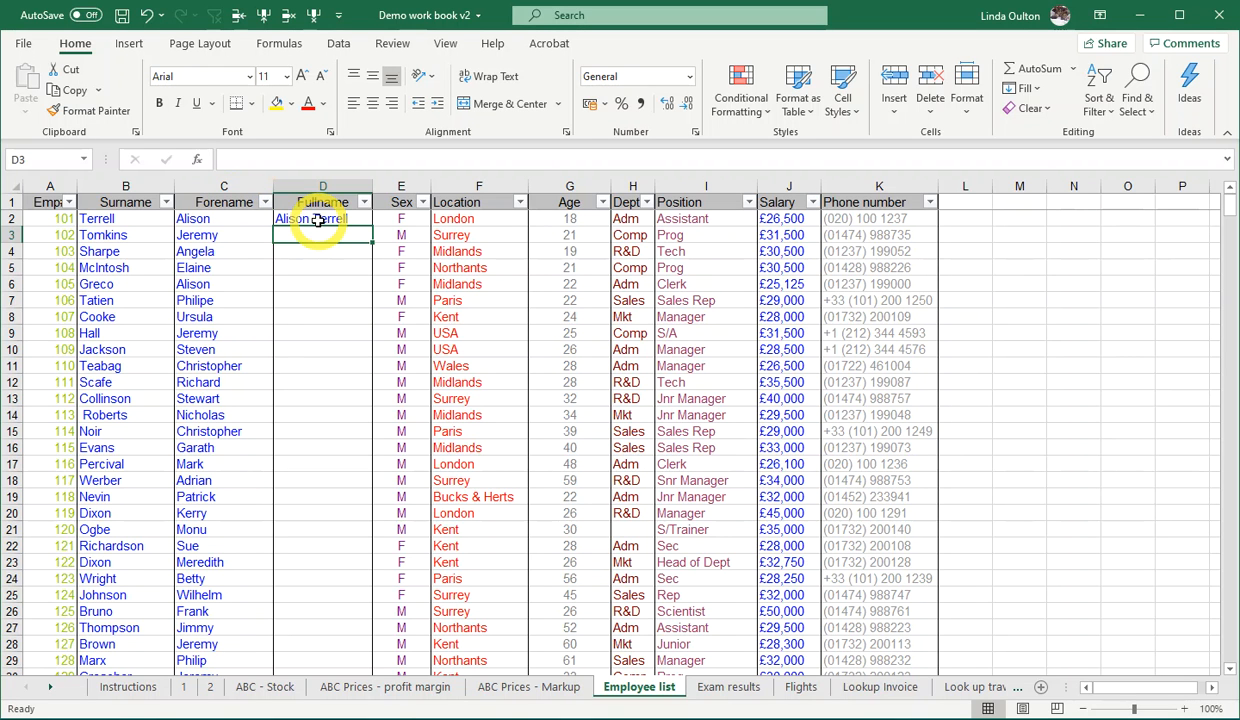
# - Copy the D2 formula down the whole Fullname column and fit the column width to its contents
pyautogui.click(316, 220)
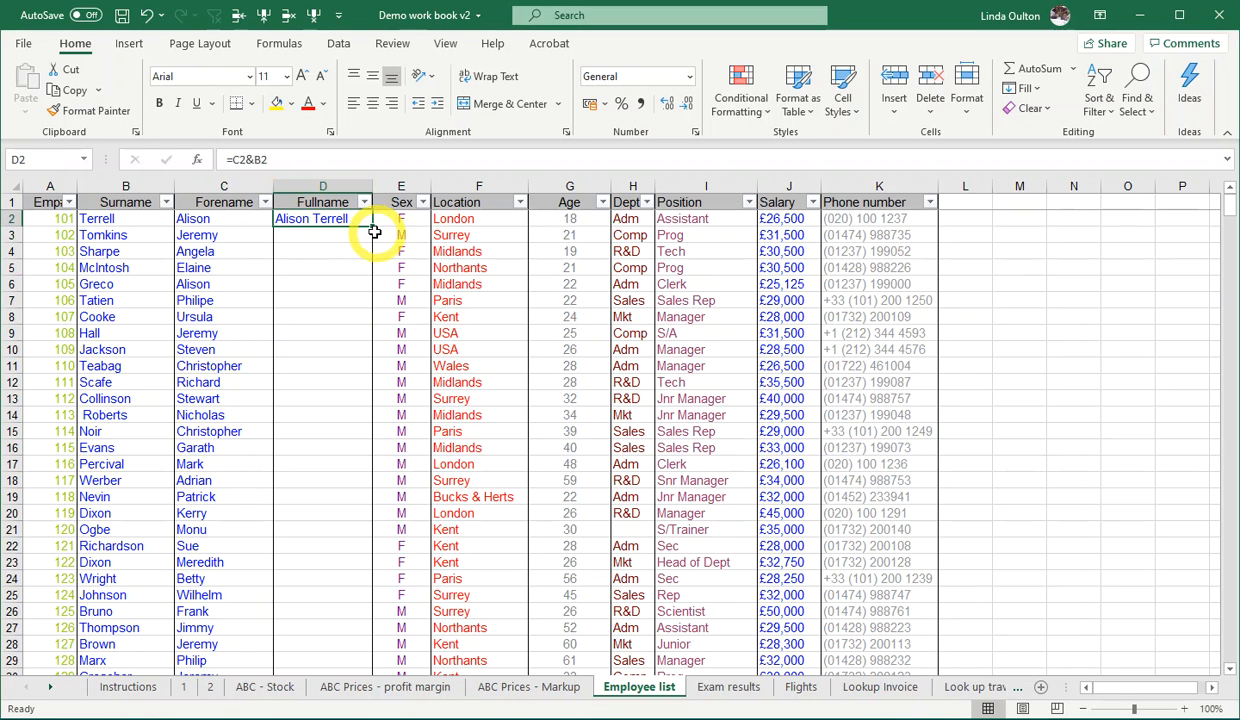
pyautogui.doubleClick(371, 227)
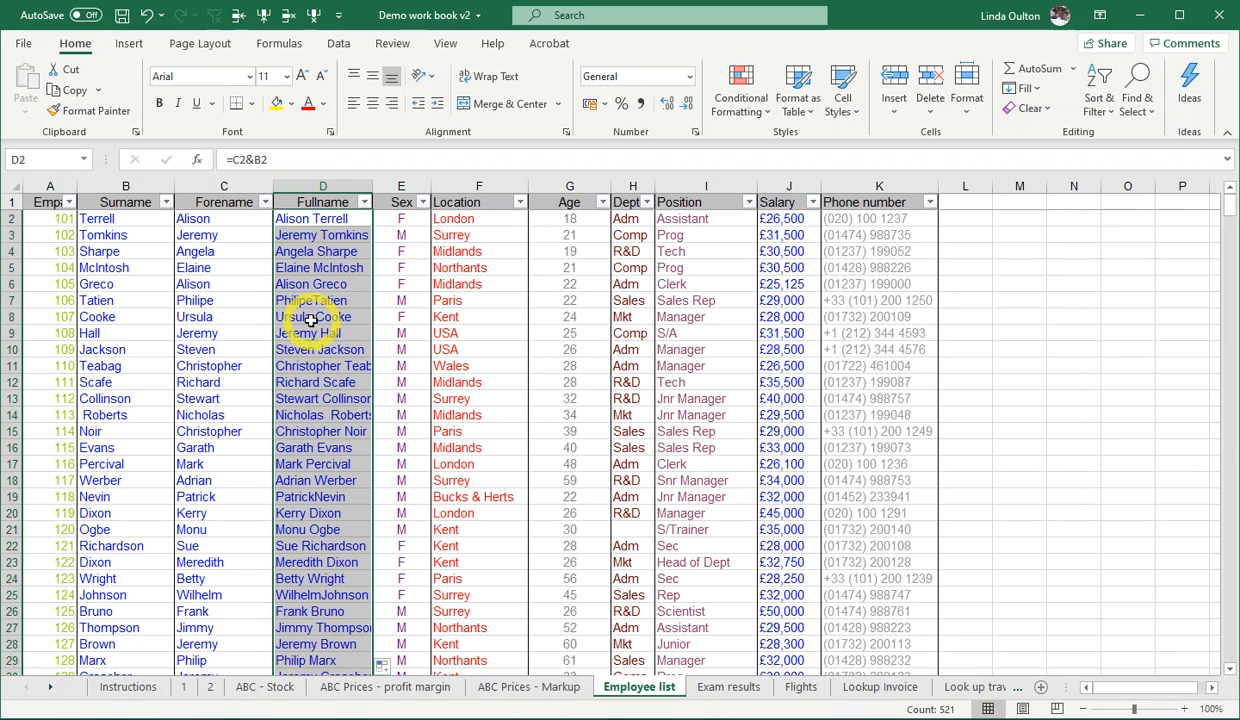
pyautogui.doubleClick(371, 182)
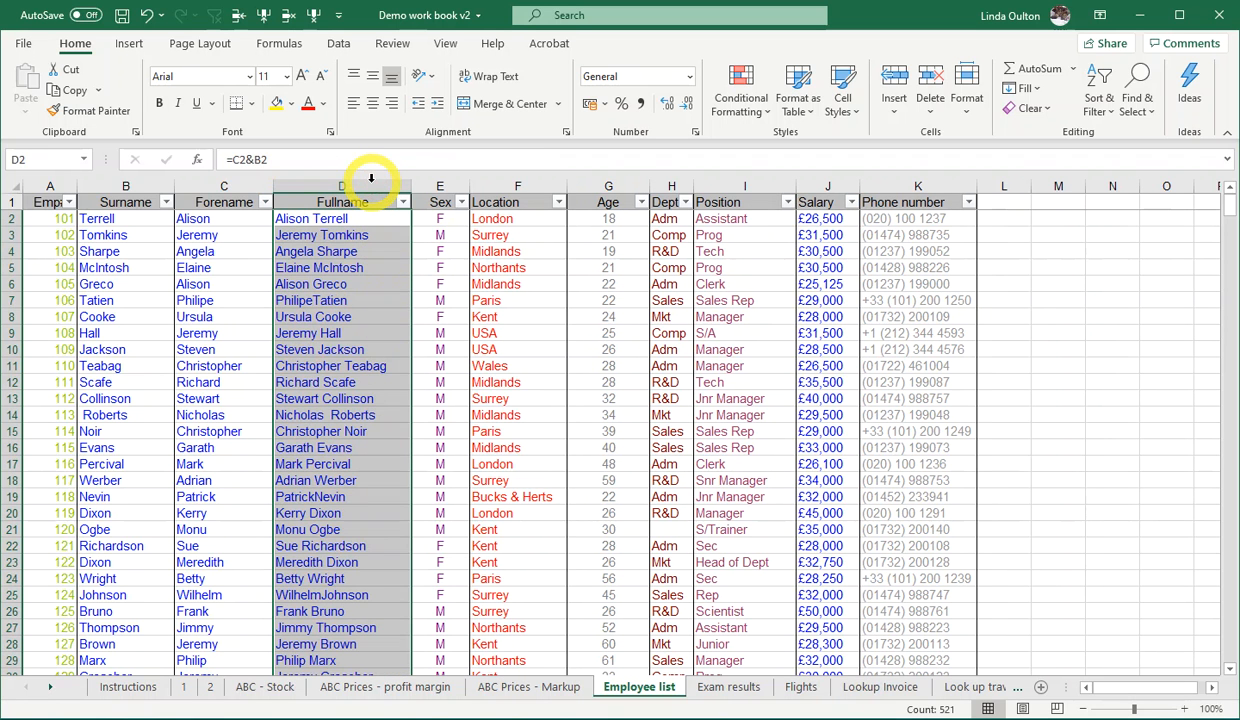
pyautogui.click(361, 313)
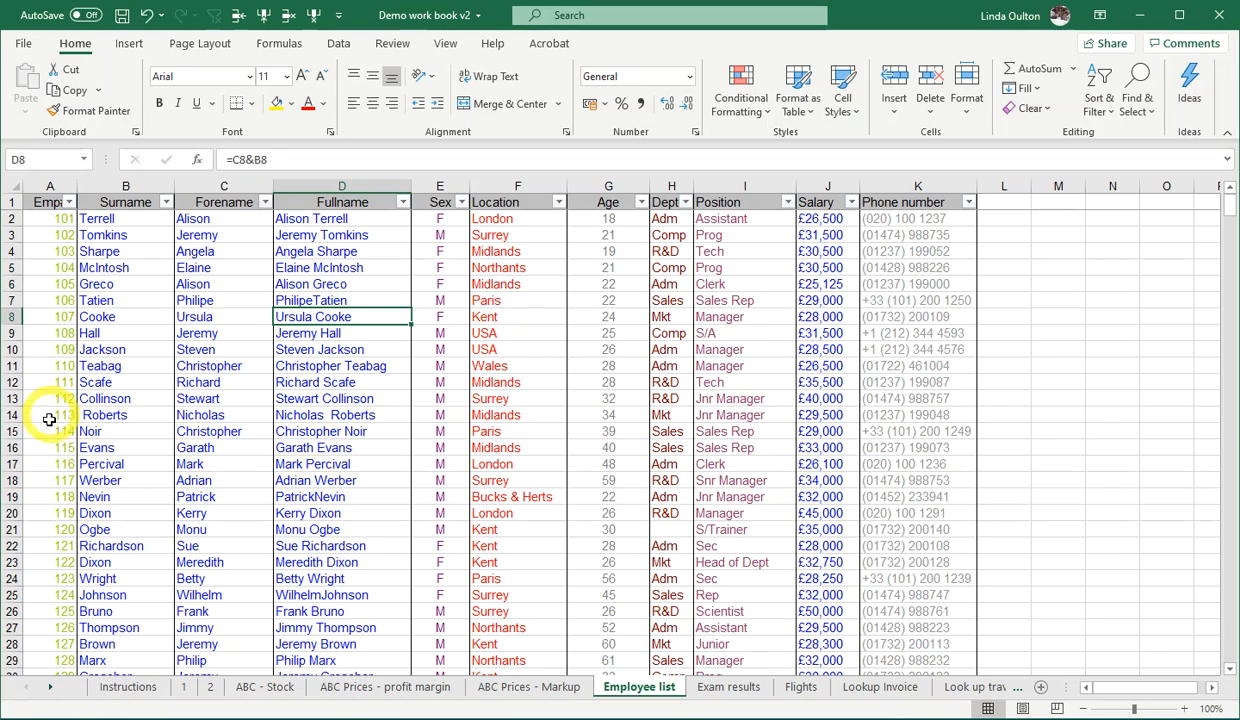
# - Look through the employee records, comparing the employee numbers and full names across columns A to K
pyautogui.click(48, 232)
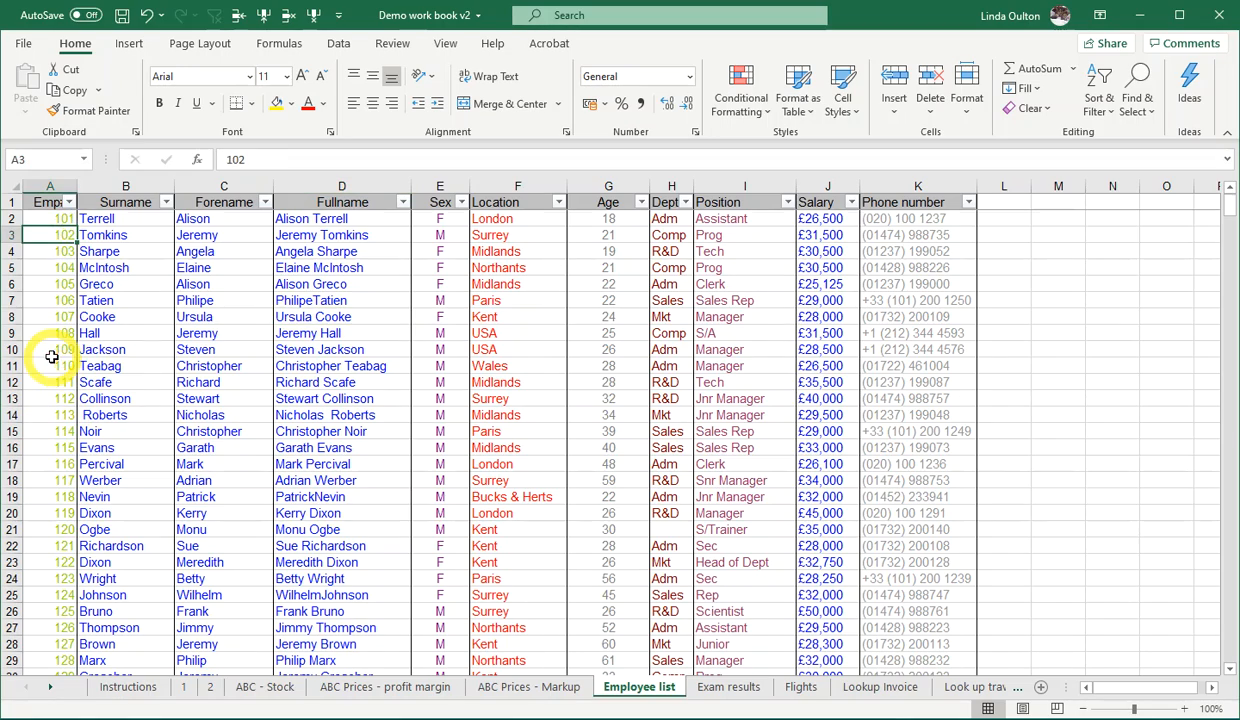
pyautogui.scroll(-20, 52, 350)
pyautogui.scroll(-20, 57, 349)
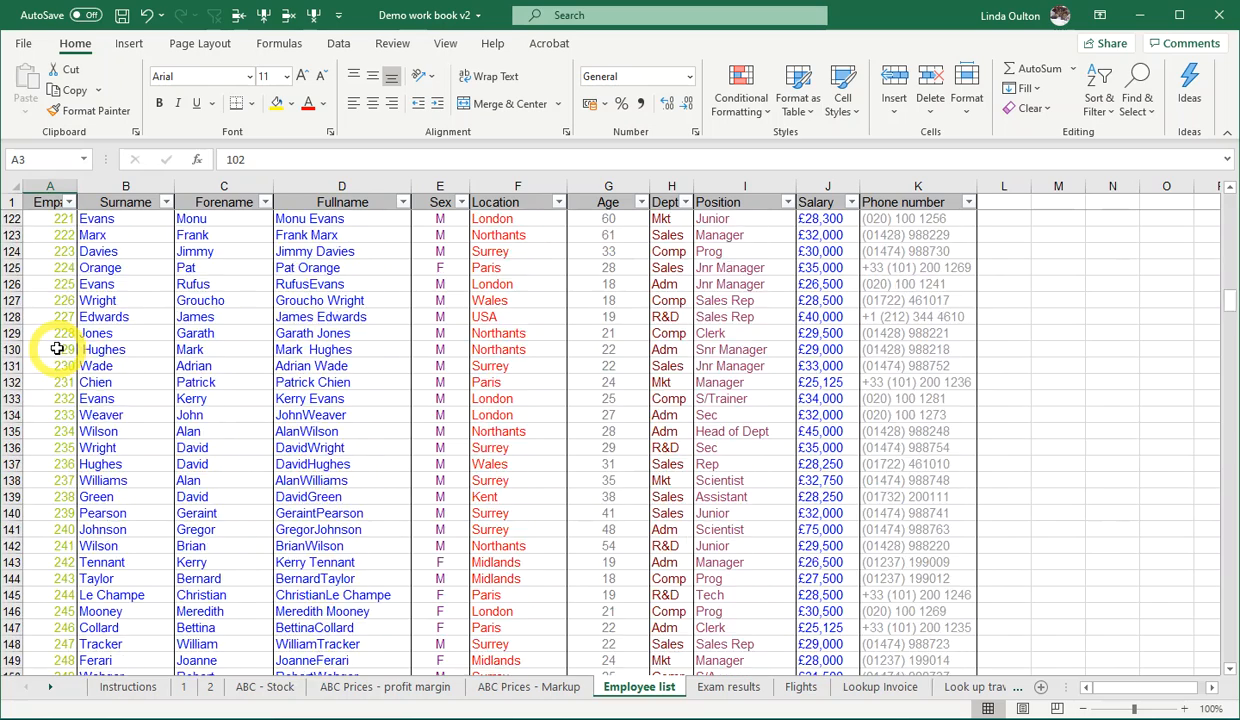
pyautogui.scroll(-1, 55, 349)
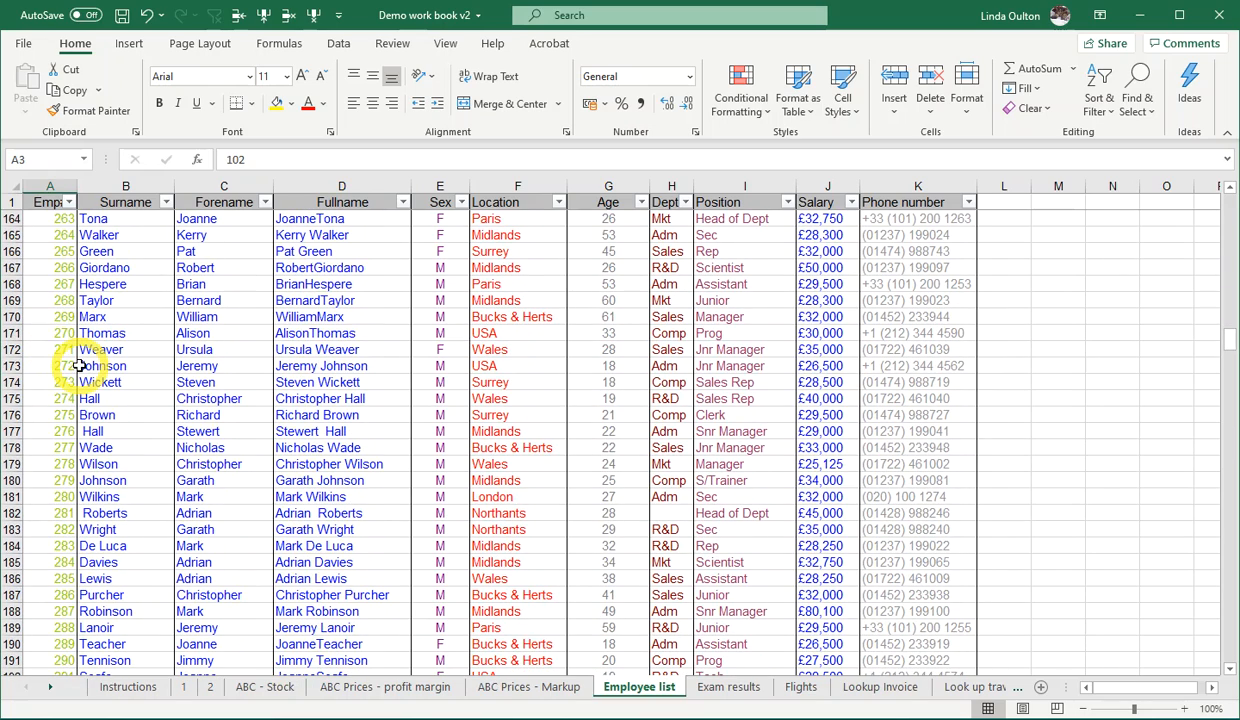
pyautogui.click(343, 410)
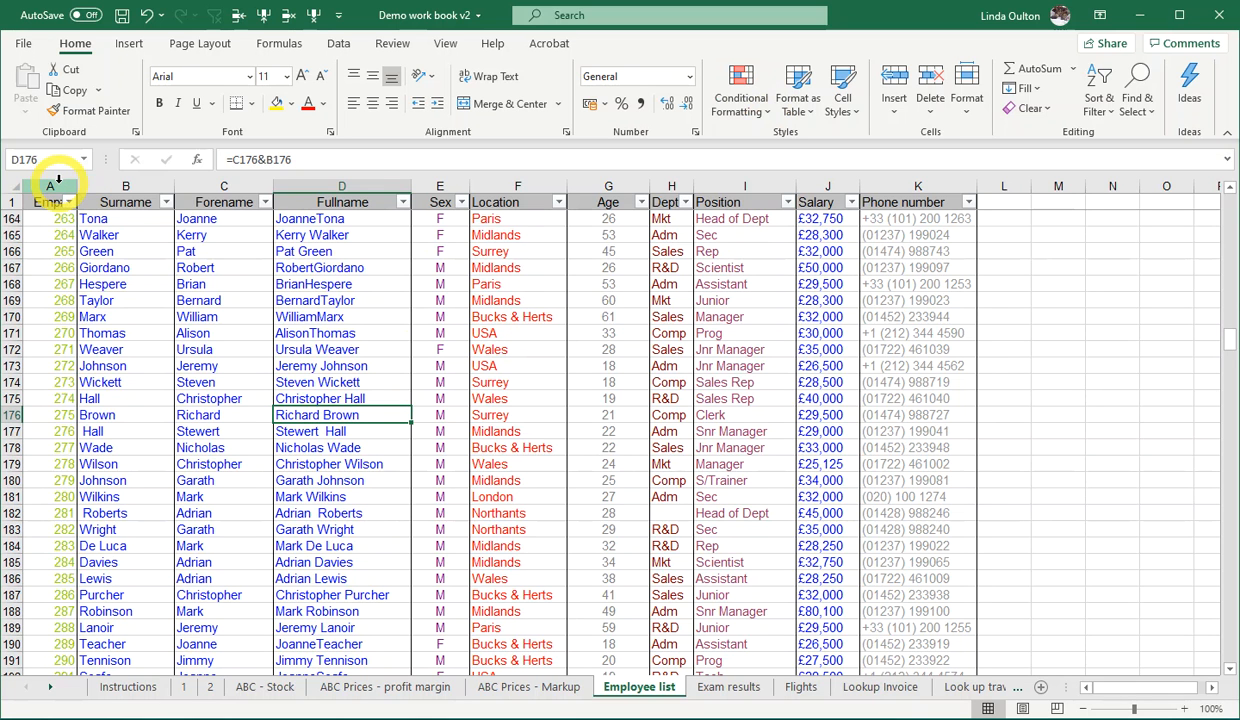
pyautogui.moveTo(55, 182); pyautogui.dragTo(896, 181)
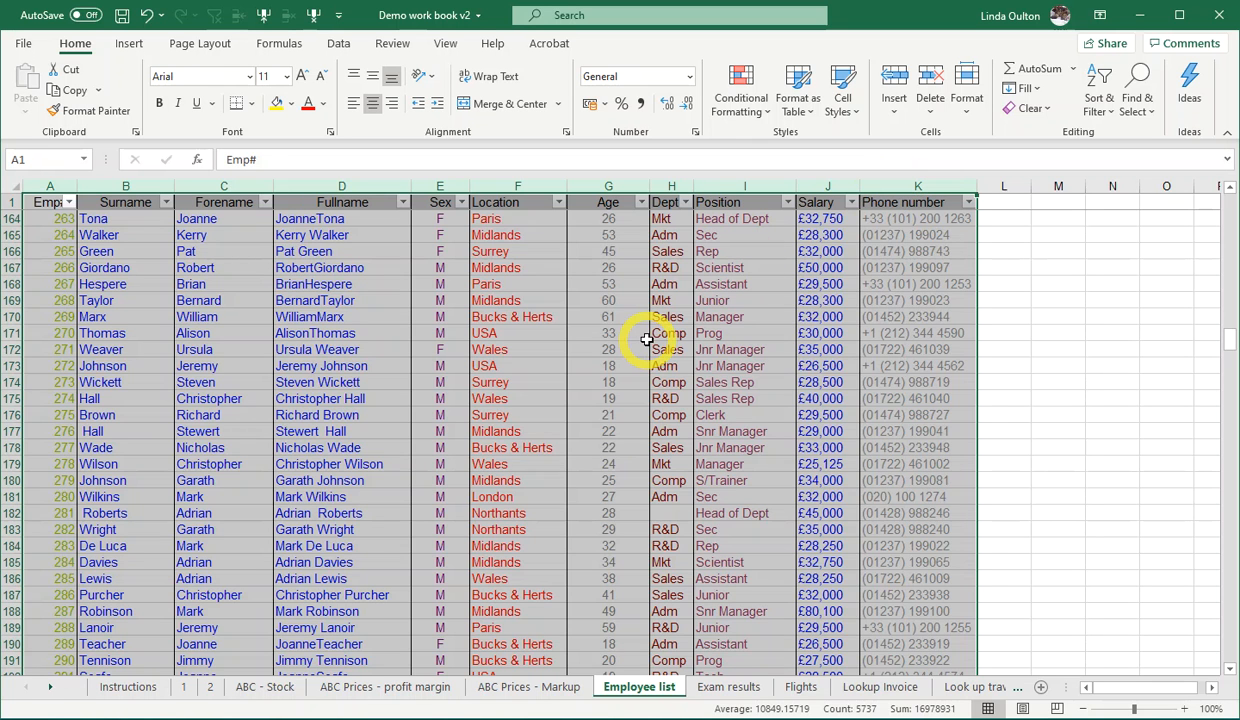
pyautogui.click(517, 349)
# - Highlight the duplicate values in the Fullname column with conditional formatting, using Light Red Fill with Dark Red Text
pyautogui.click(342, 186)
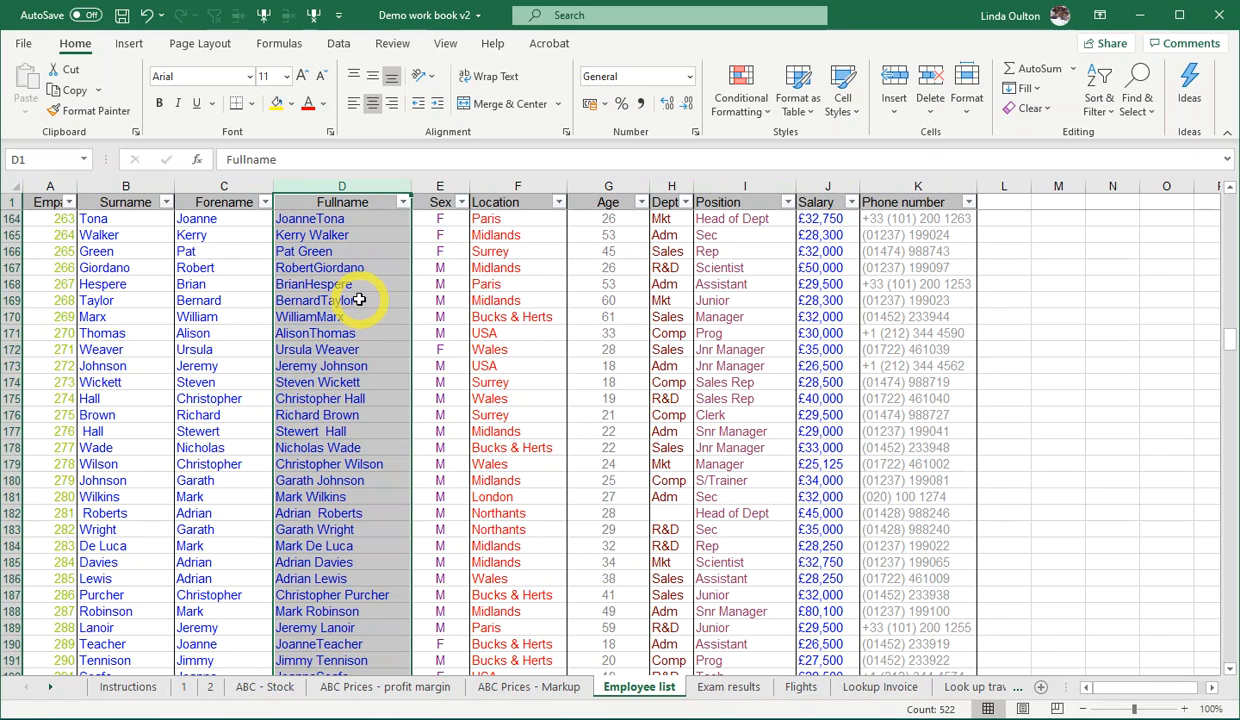
pyautogui.scroll(20, 358, 300)
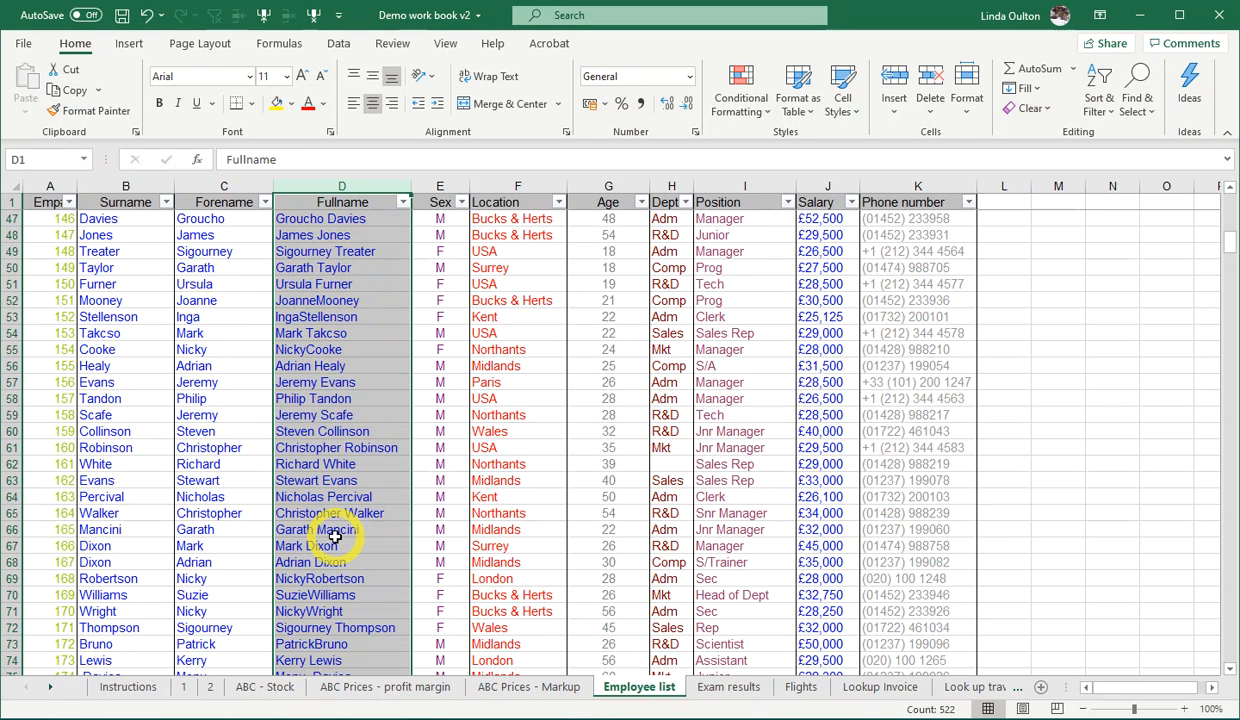
pyautogui.scroll(7, 335, 537)
pyautogui.scroll(5, 335, 537)
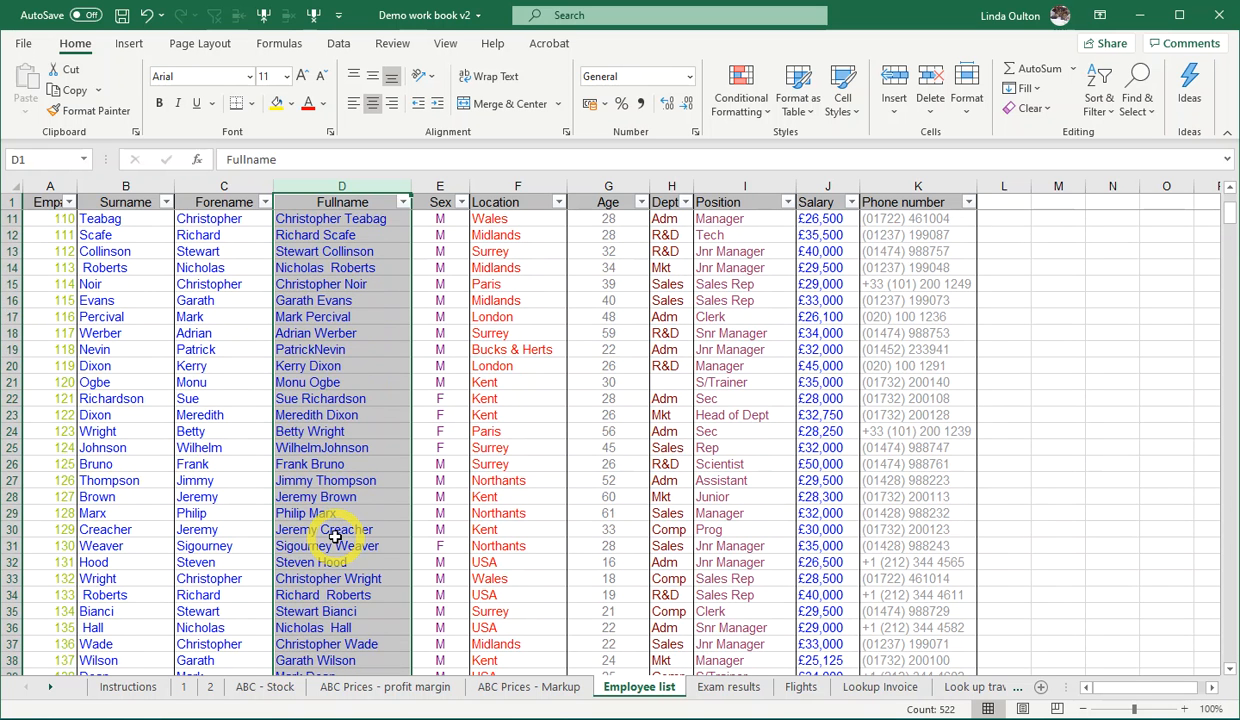
pyautogui.scroll(3, 335, 537)
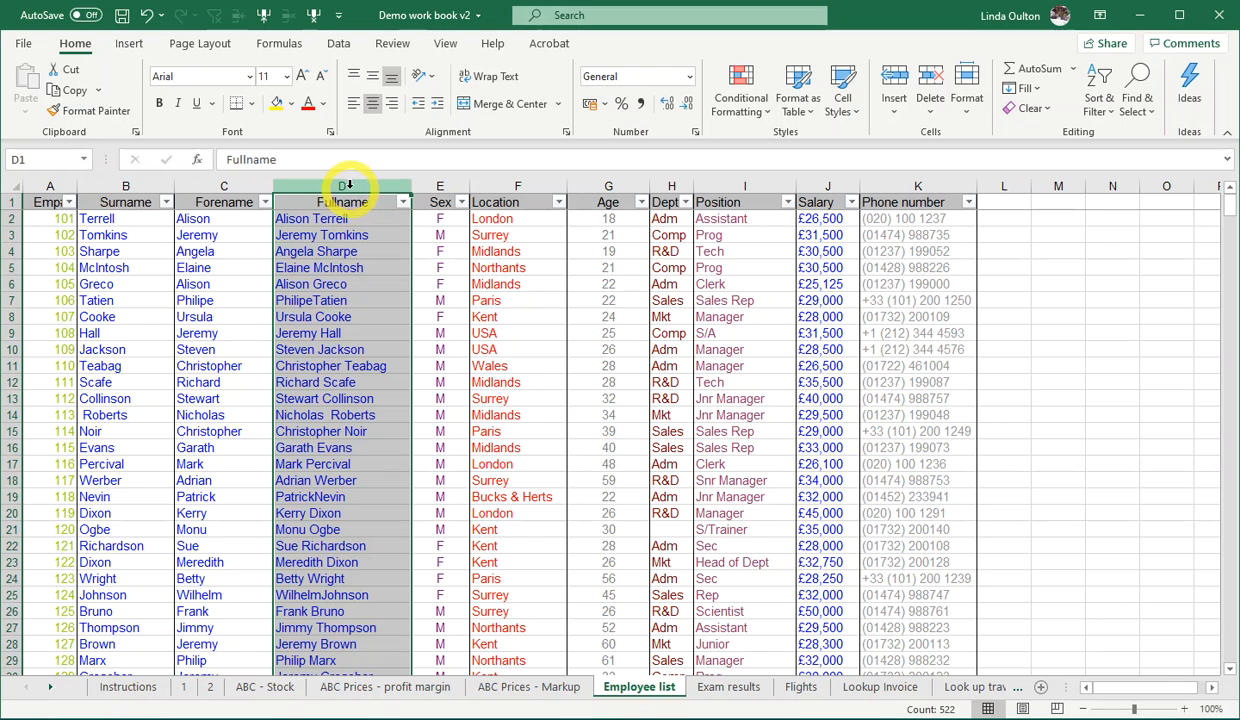
pyautogui.click(738, 104)
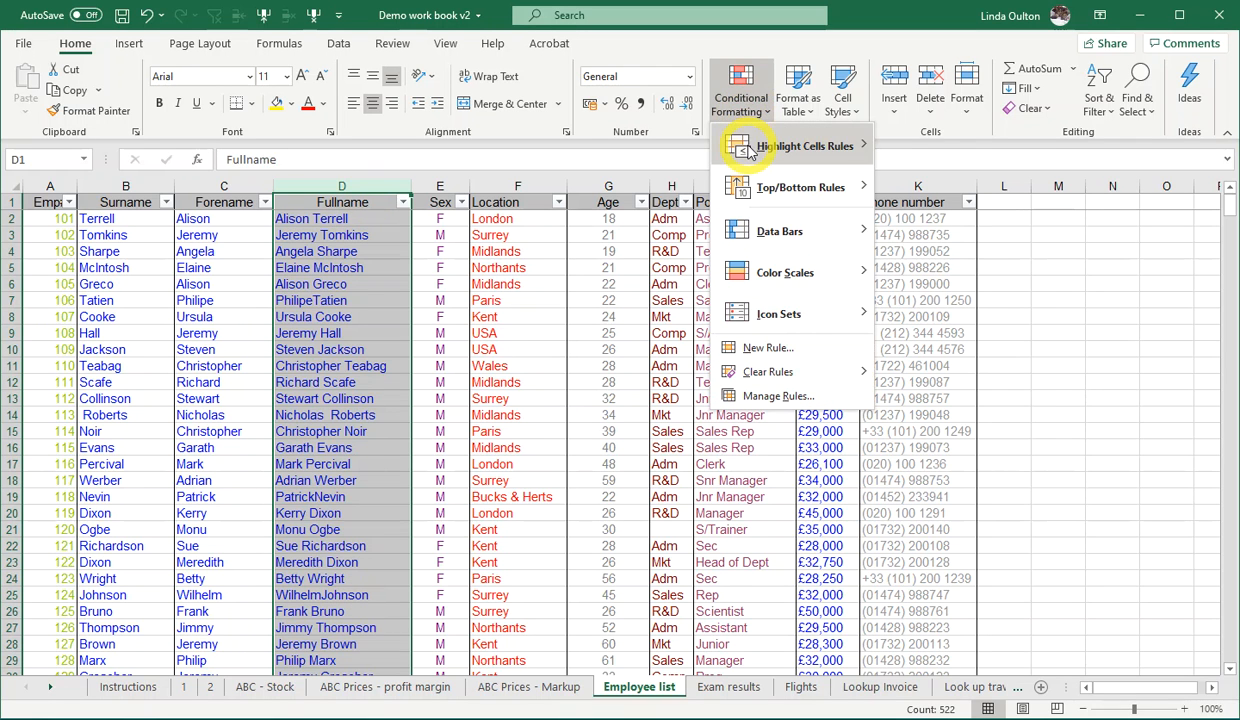
pyautogui.moveTo(750, 150)
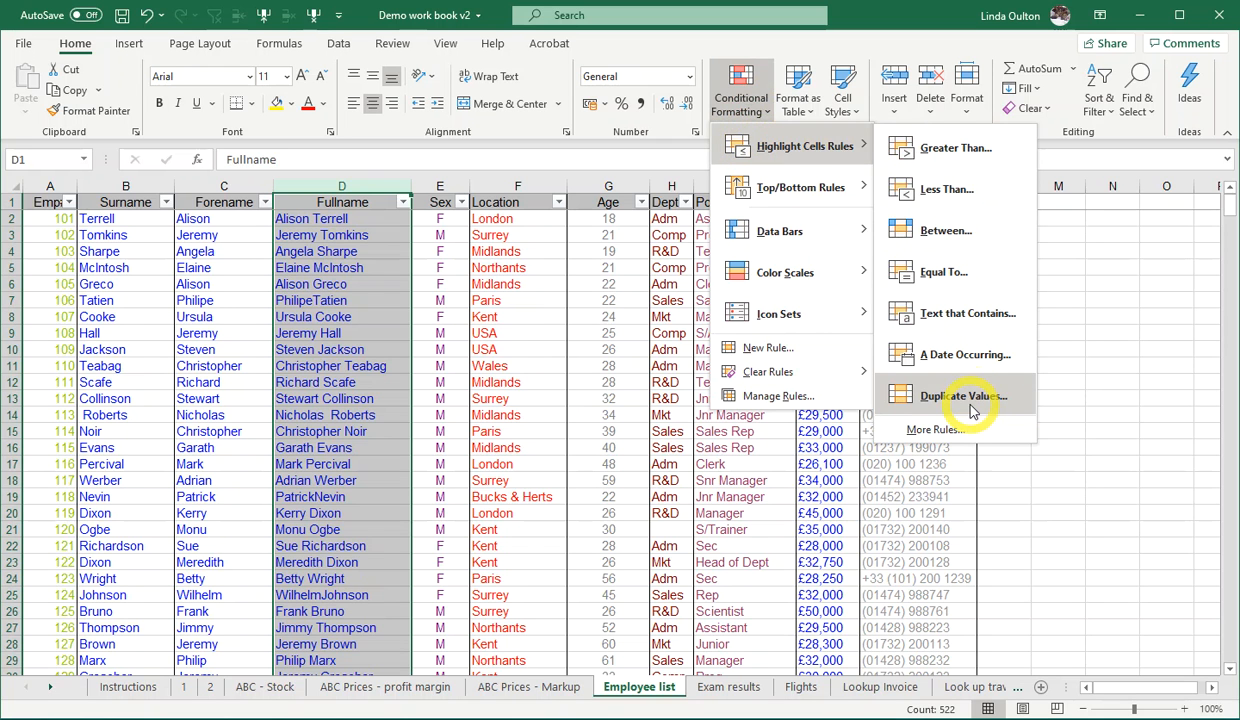
pyautogui.click(960, 398)
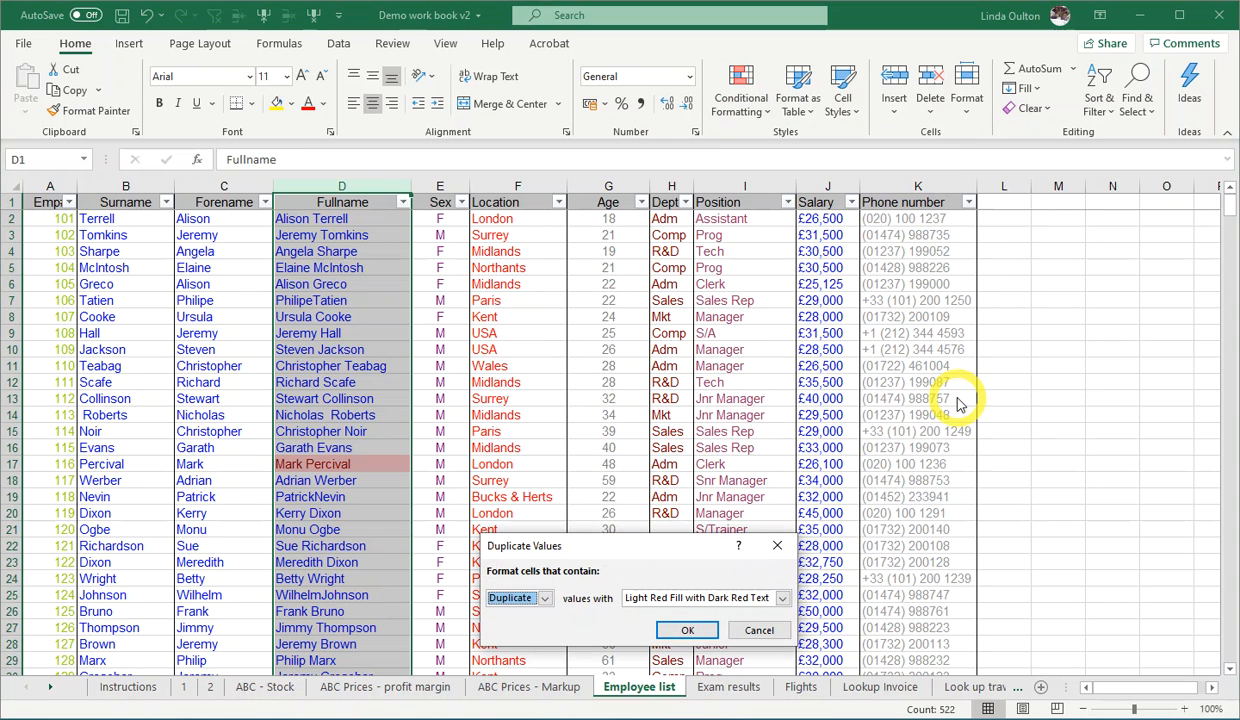
pyautogui.moveTo(637, 533); pyautogui.dragTo(470, 160)
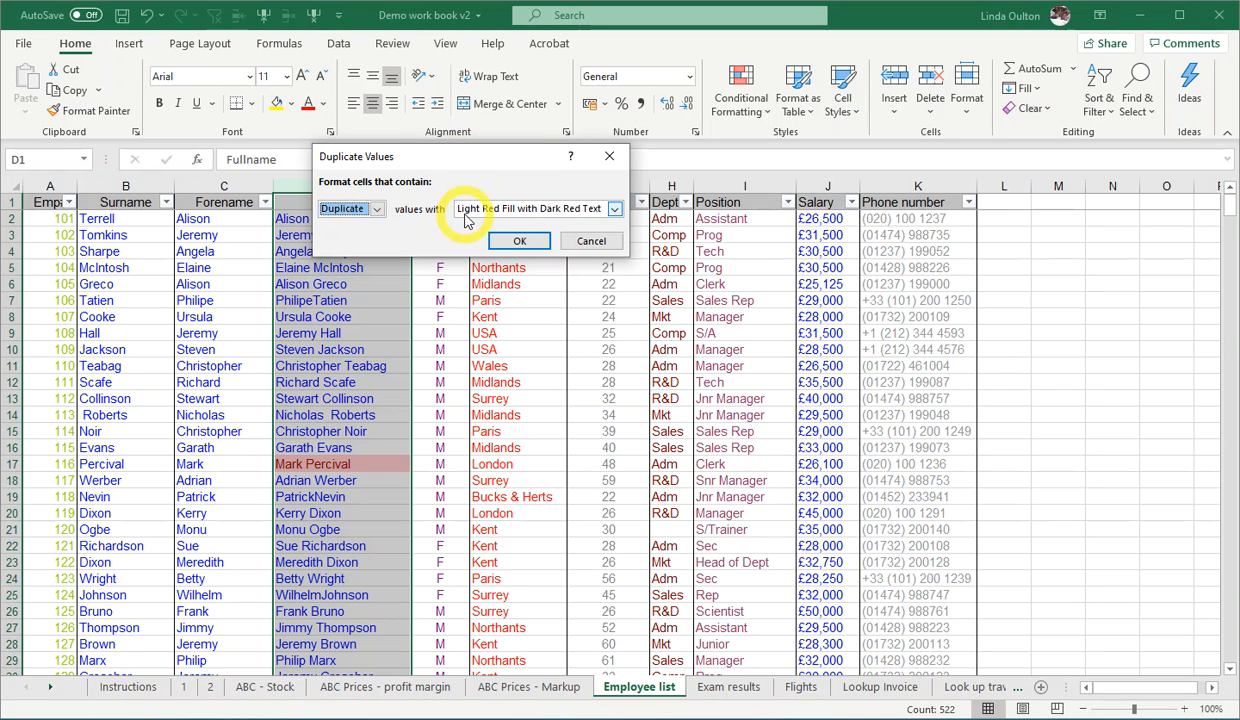
pyautogui.click(614, 209)
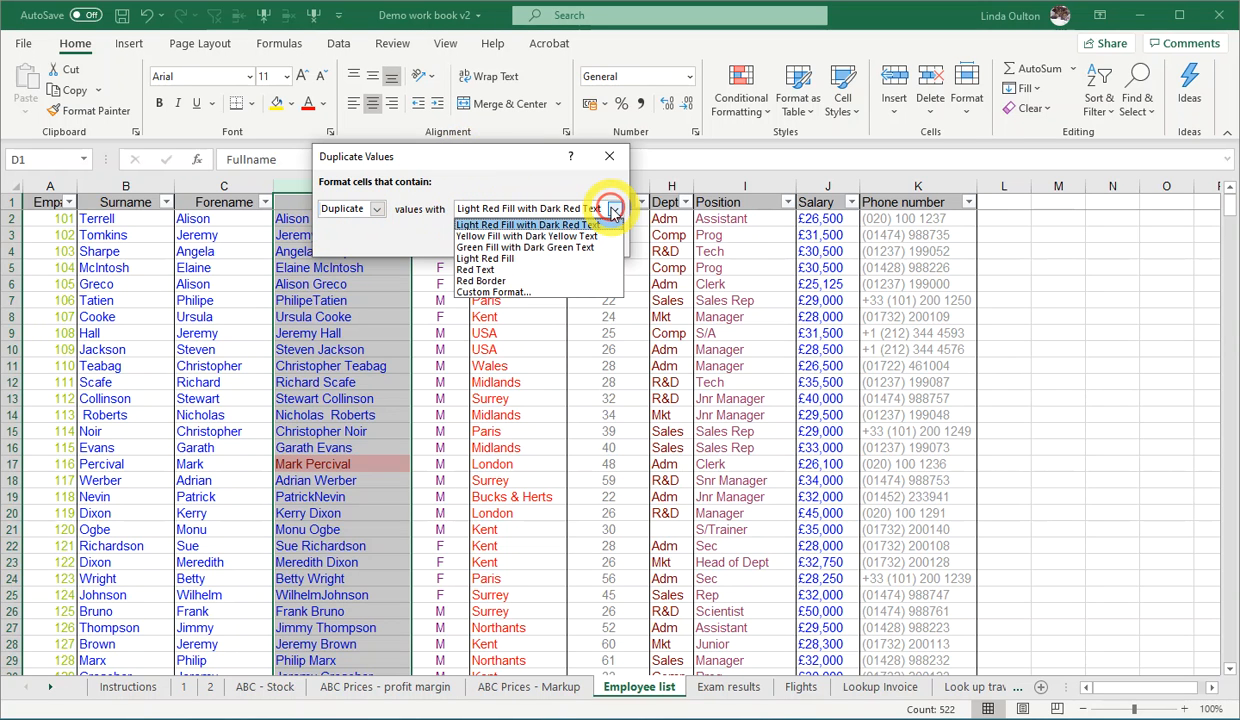
pyautogui.click(614, 210)
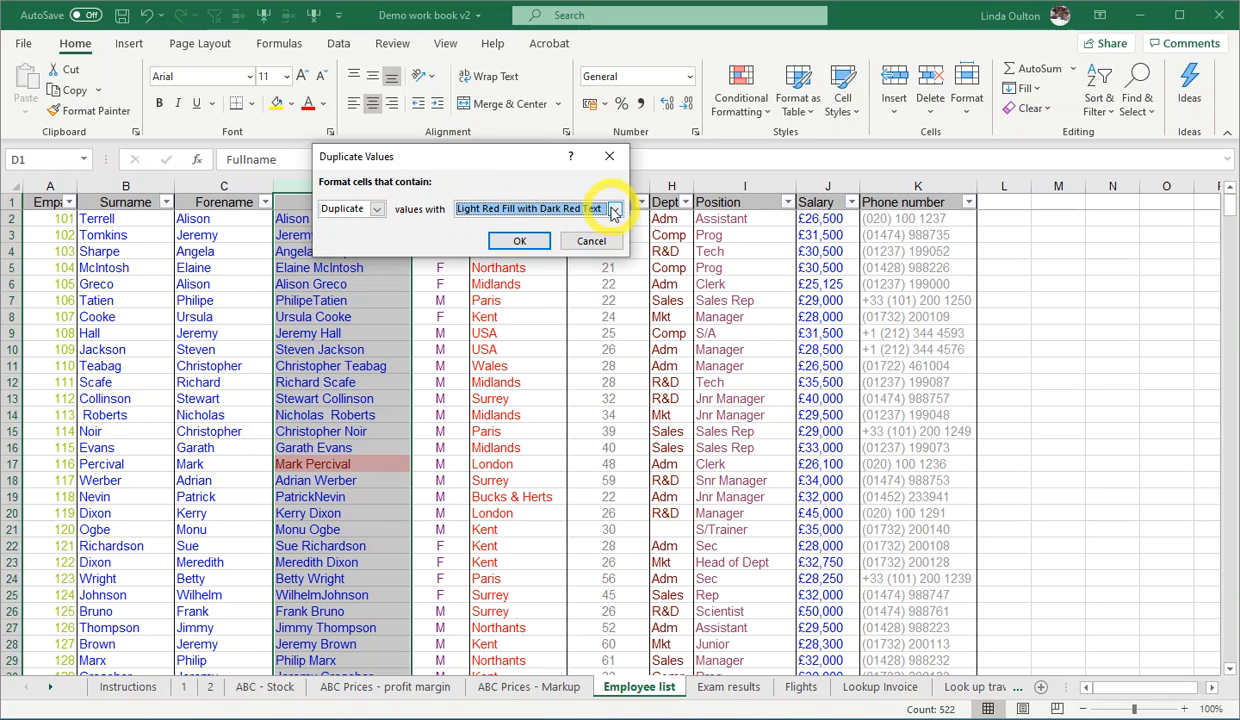
pyautogui.click(516, 240)
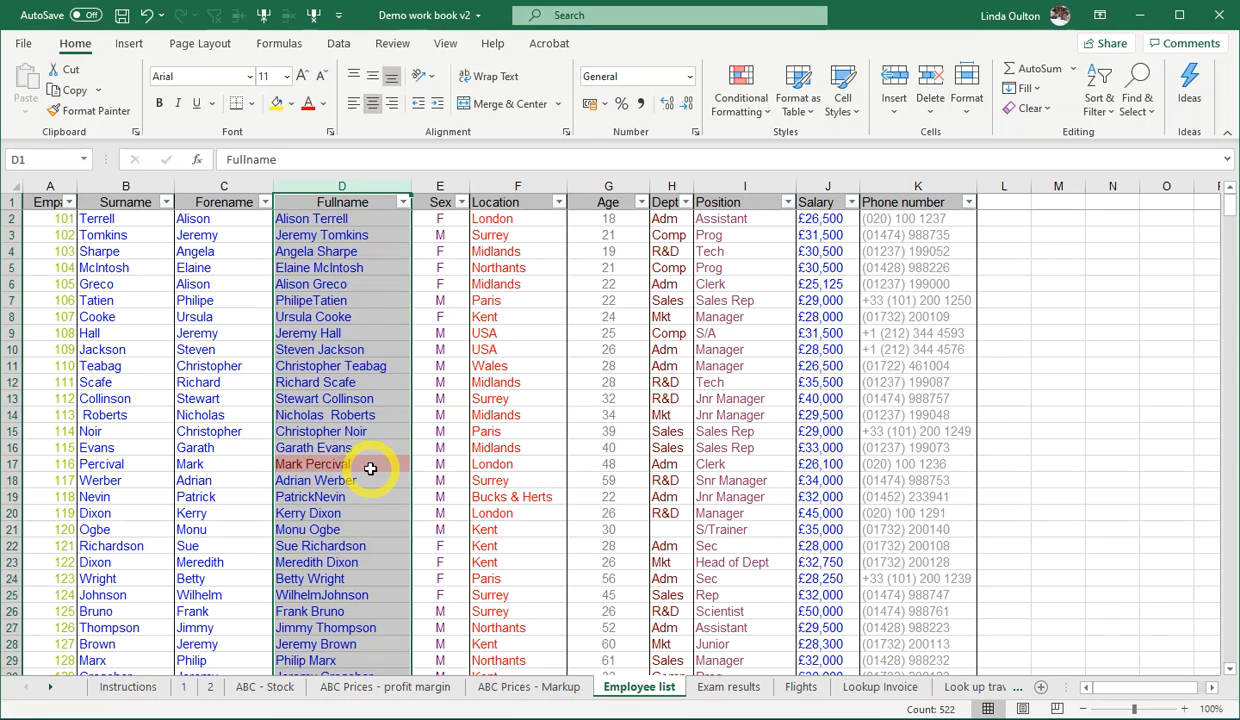
# - Sort the employee list by the Fullname column from A to Z
pyautogui.scroll(-6, 370, 468)
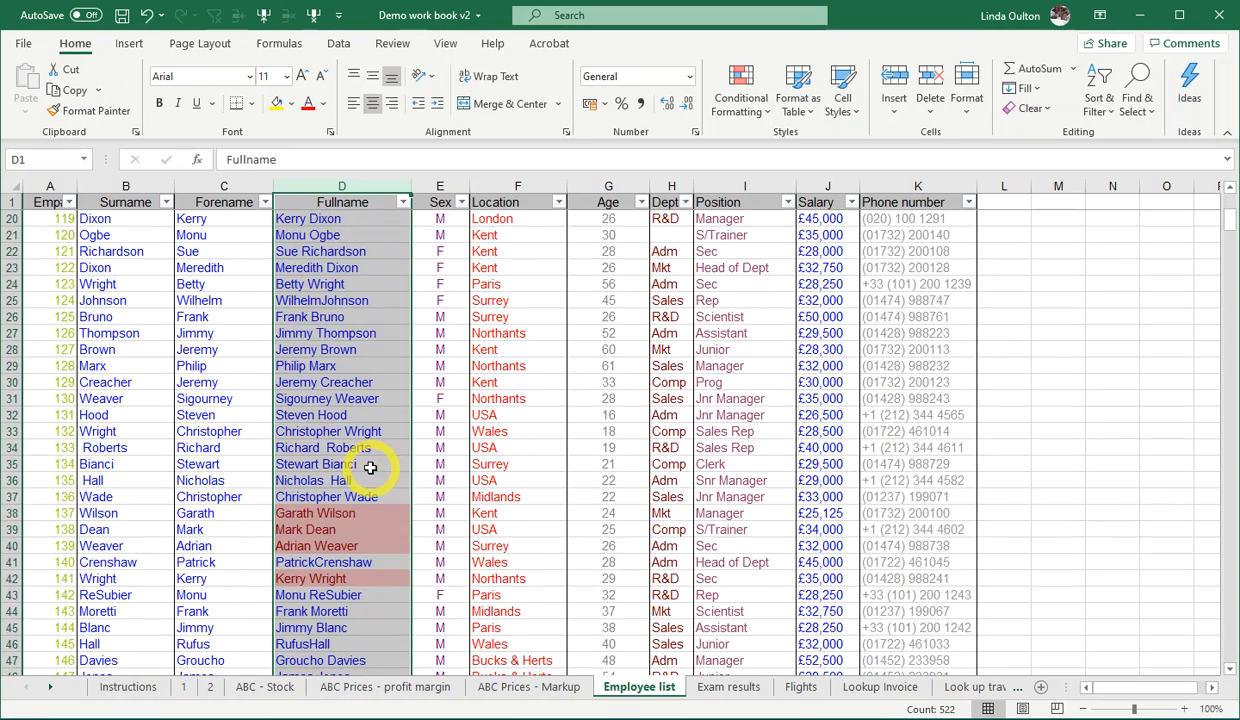
pyautogui.scroll(-4, 370, 468)
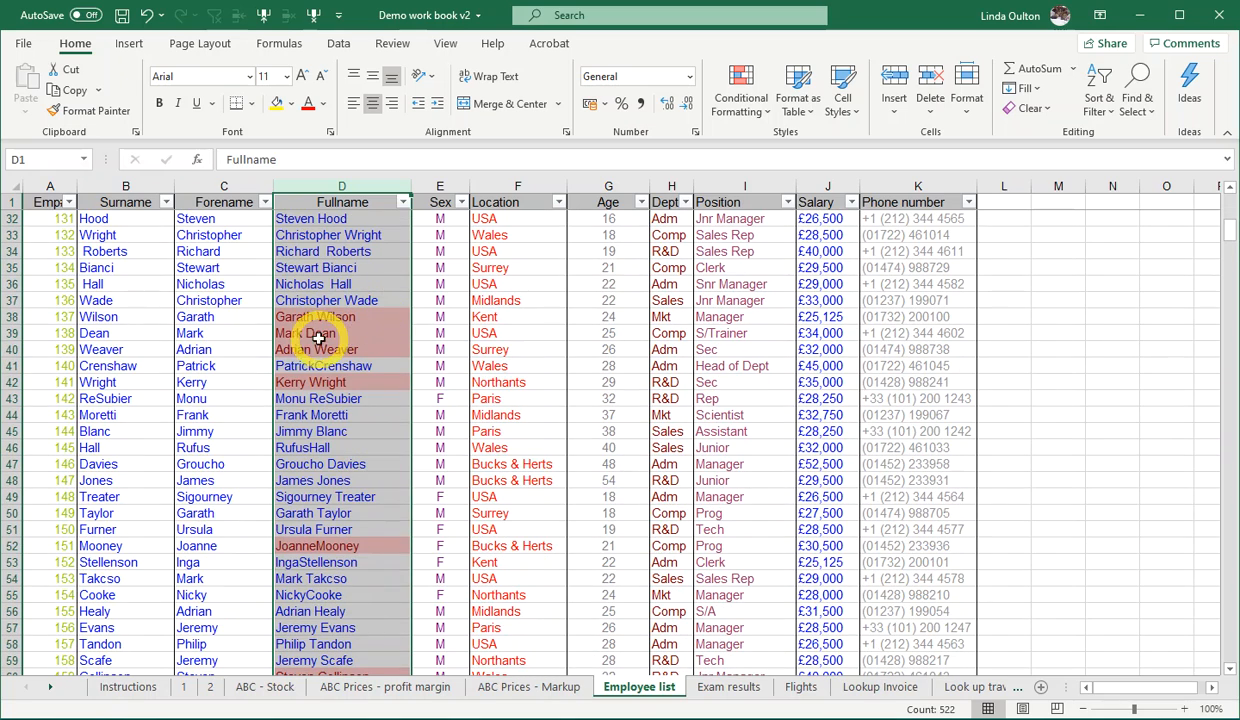
pyautogui.scroll(-3, 328, 545)
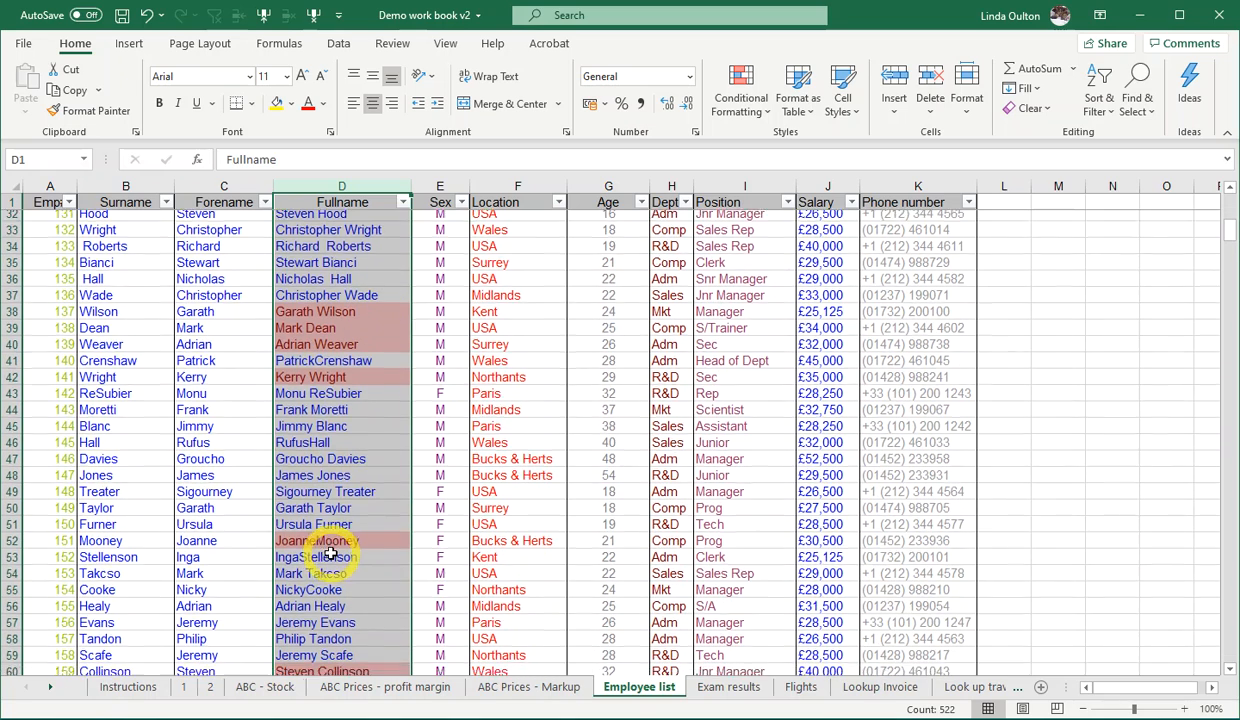
pyautogui.scroll(-5, 330, 541)
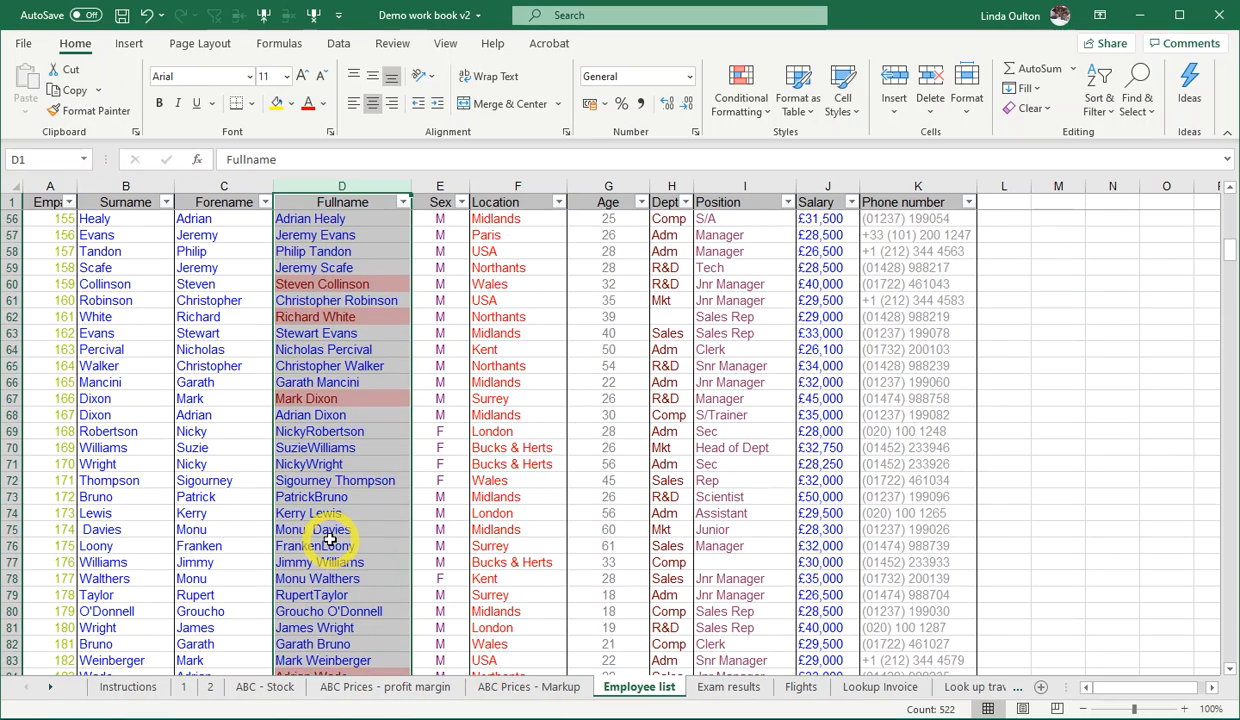
pyautogui.scroll(-2, 330, 540)
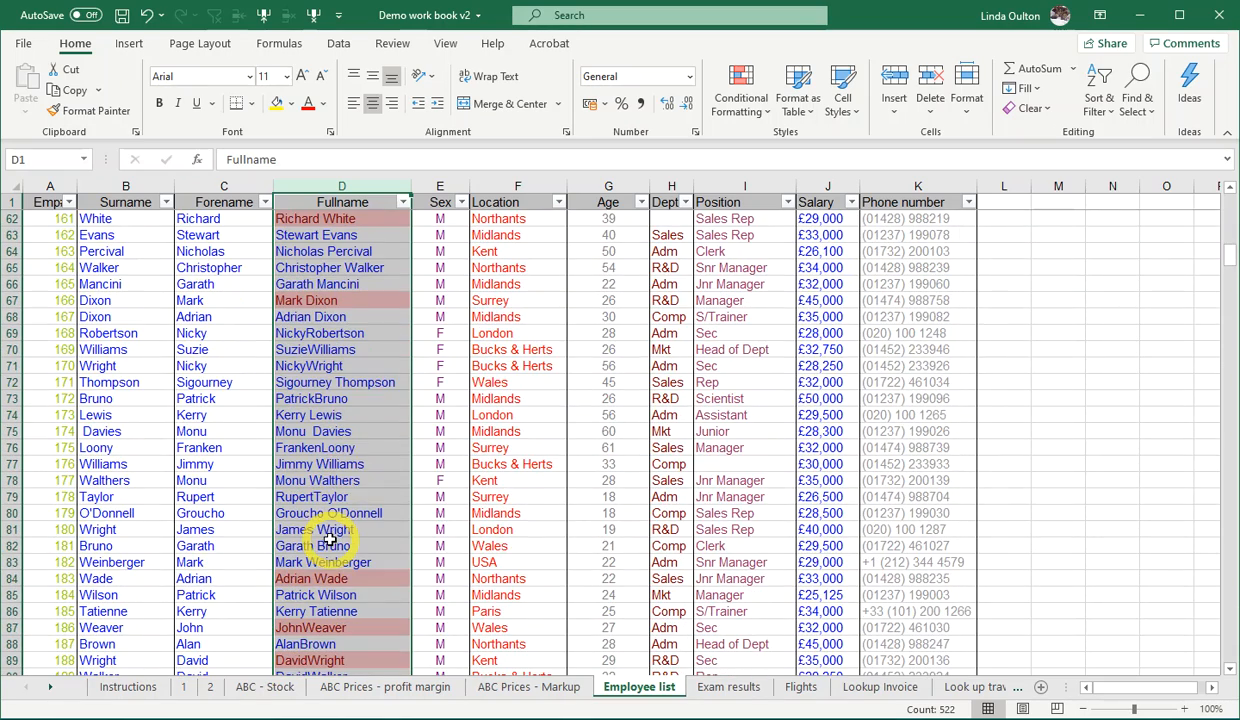
pyautogui.click(340, 444)
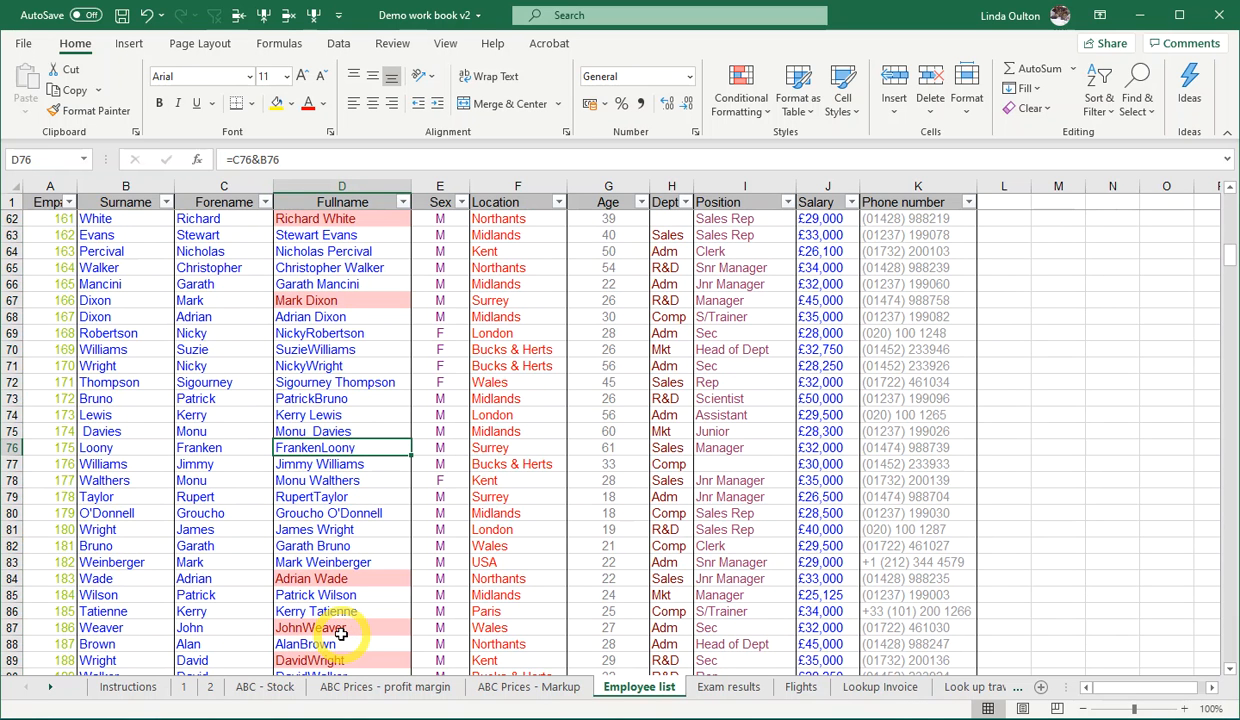
pyautogui.click(405, 203)
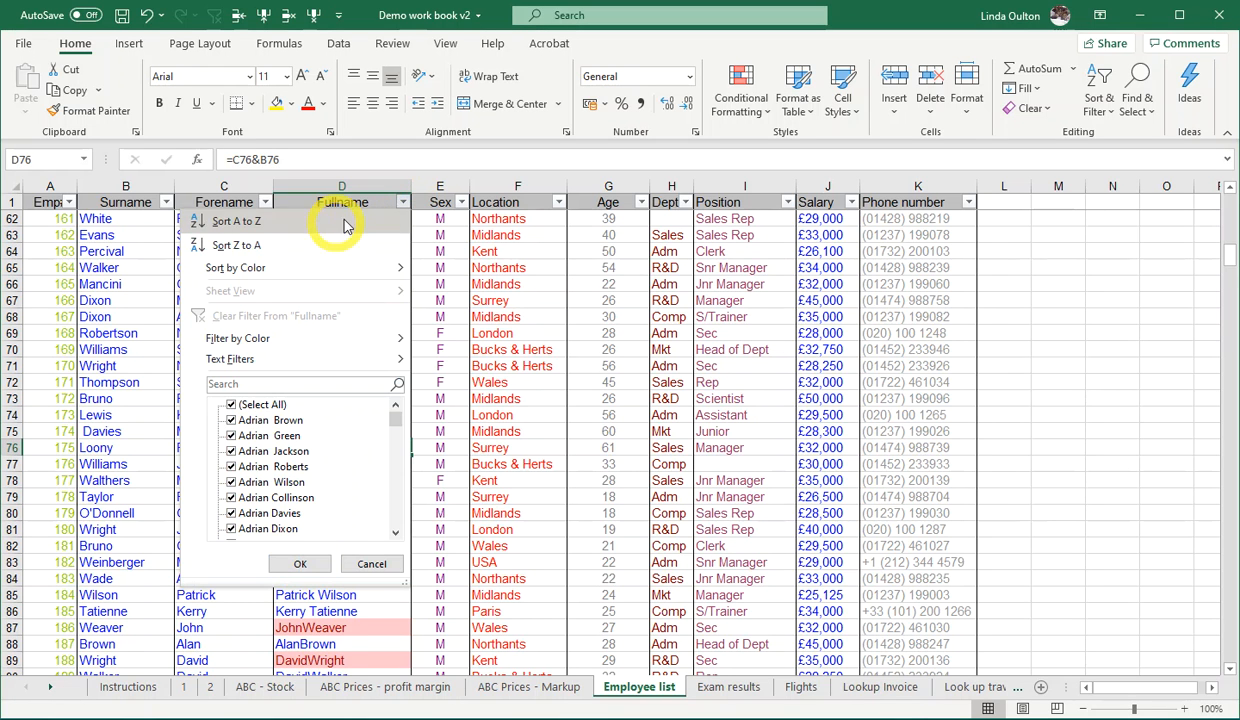
pyautogui.click(287, 223)
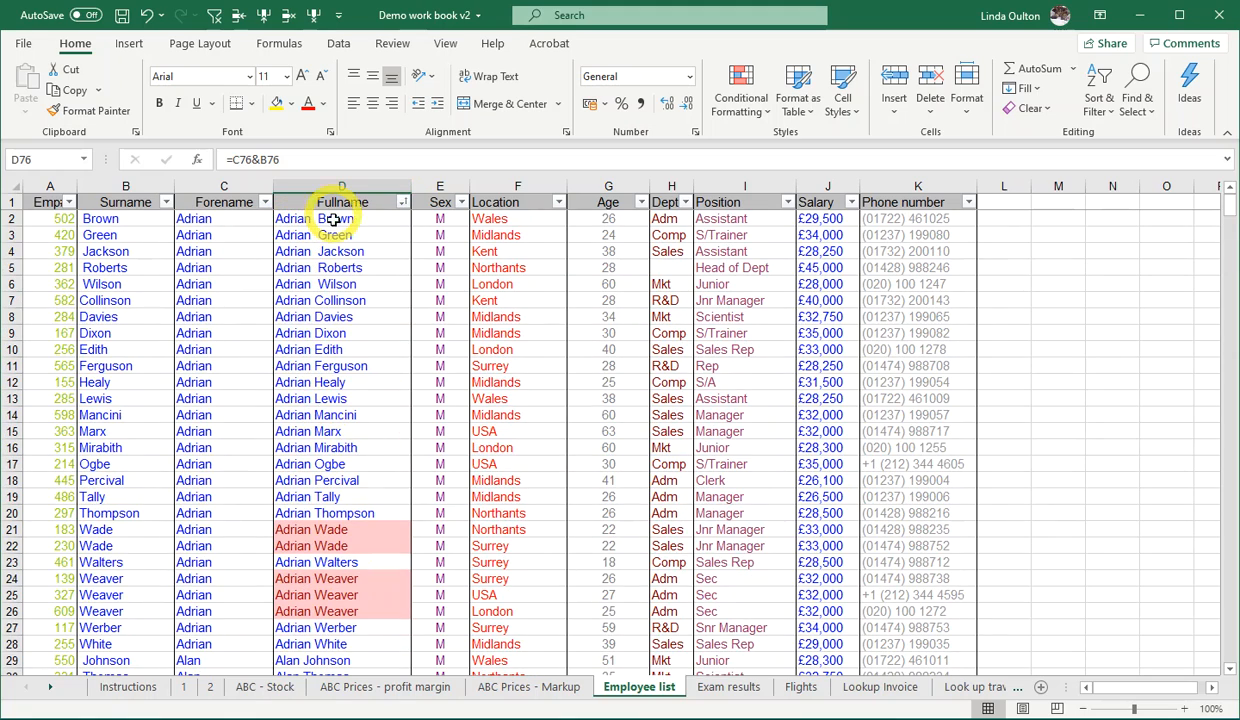
# - Examine the highlighted duplicate full names and compare the location and age of the first matching pair in rows 21 and 22
pyautogui.scroll(-1, 372, 318)
pyautogui.scroll(-3, 372, 318)
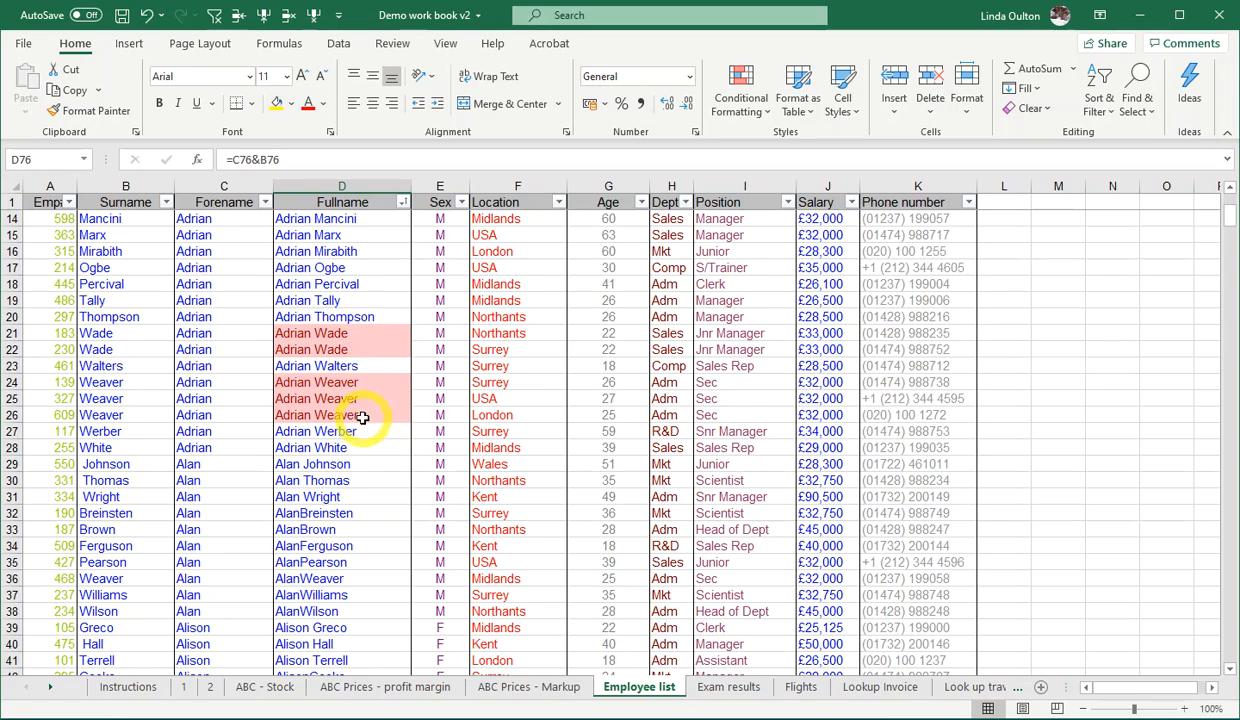
pyautogui.scroll(-12, 372, 400)
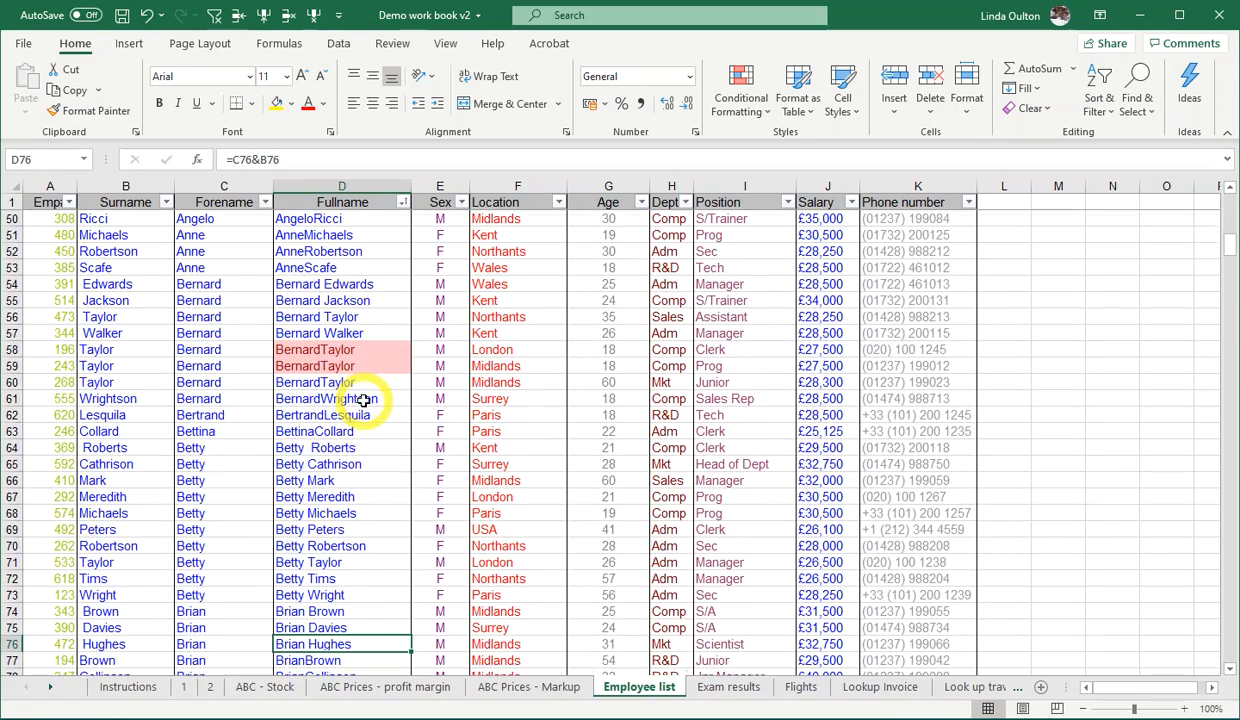
pyautogui.scroll(-7, 352, 556)
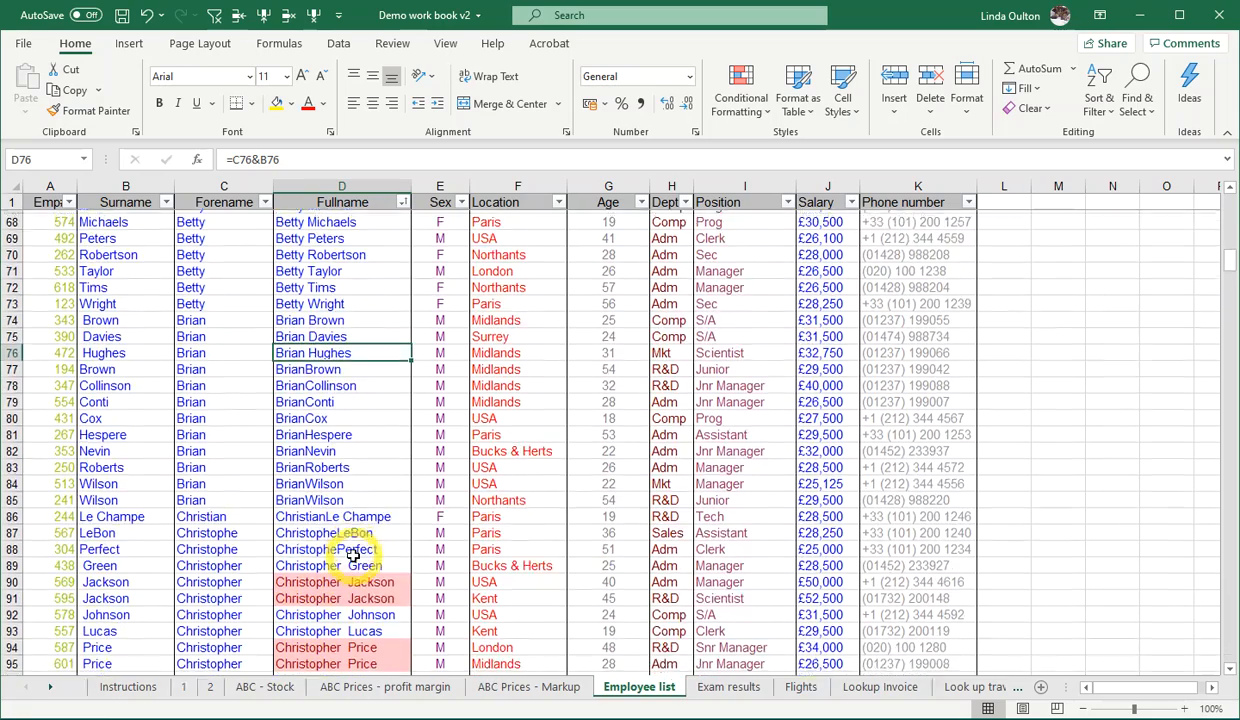
pyautogui.scroll(20, 360, 633)
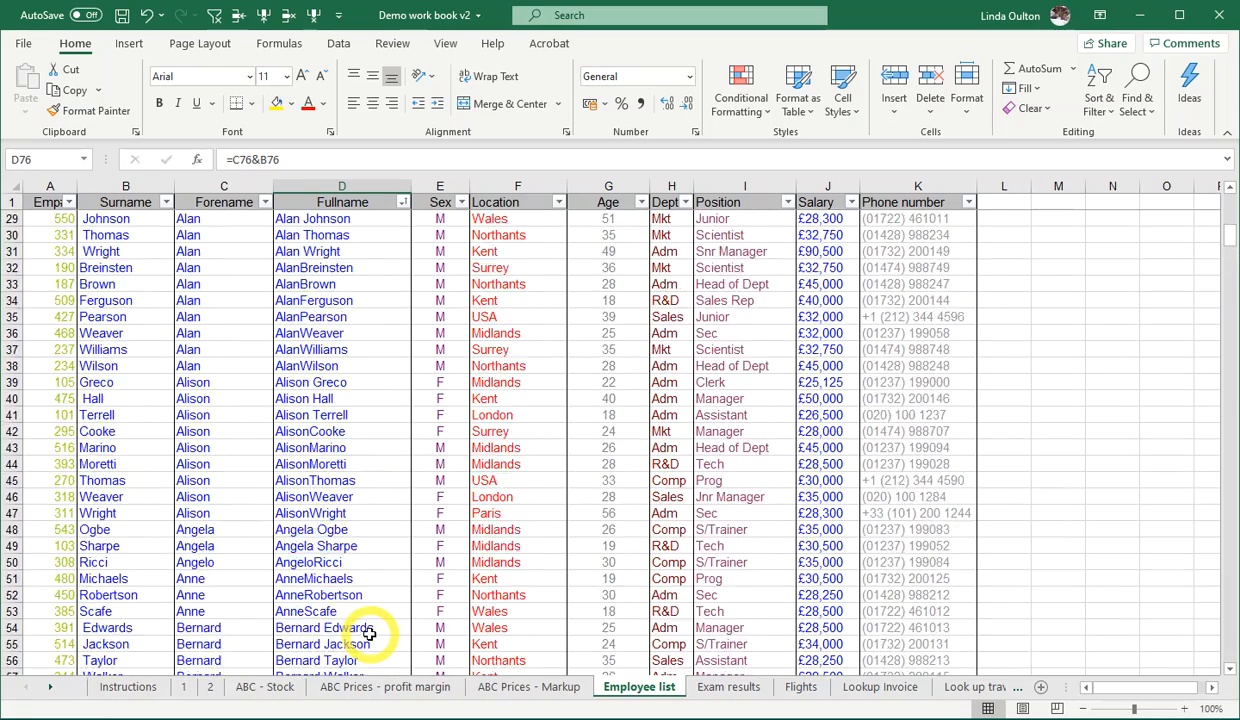
pyautogui.scroll(1, 360, 633)
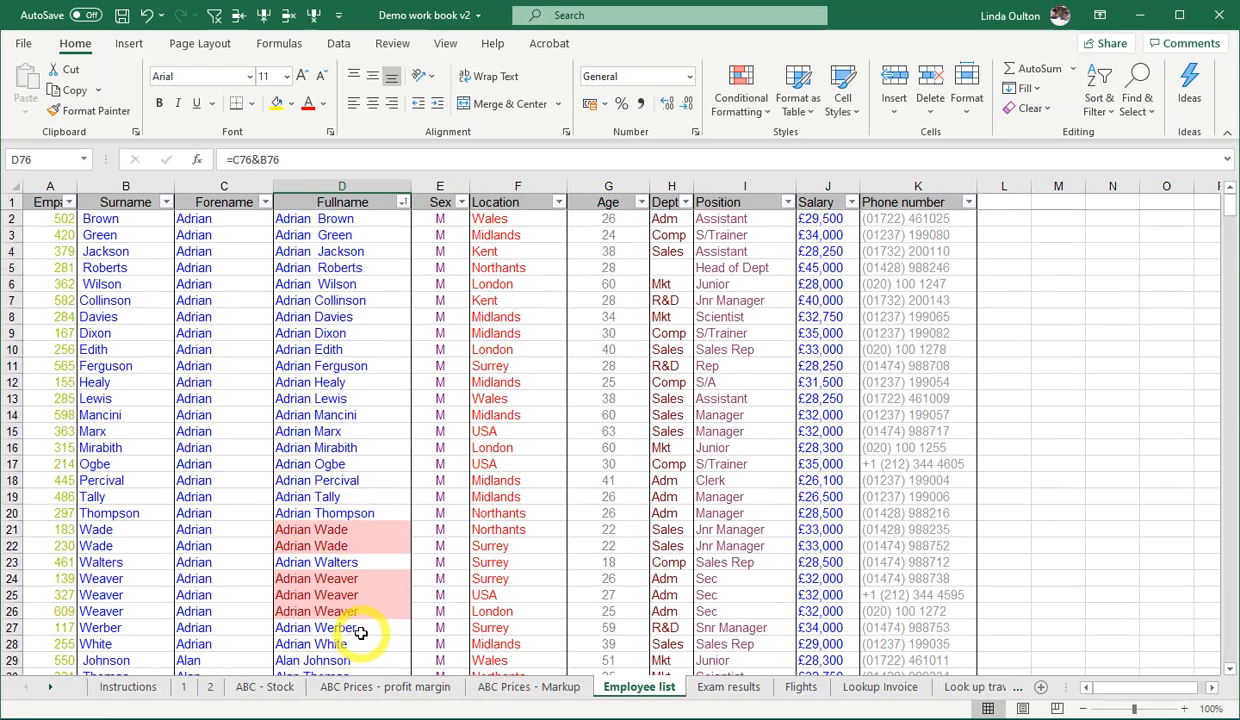
pyautogui.click(307, 529)
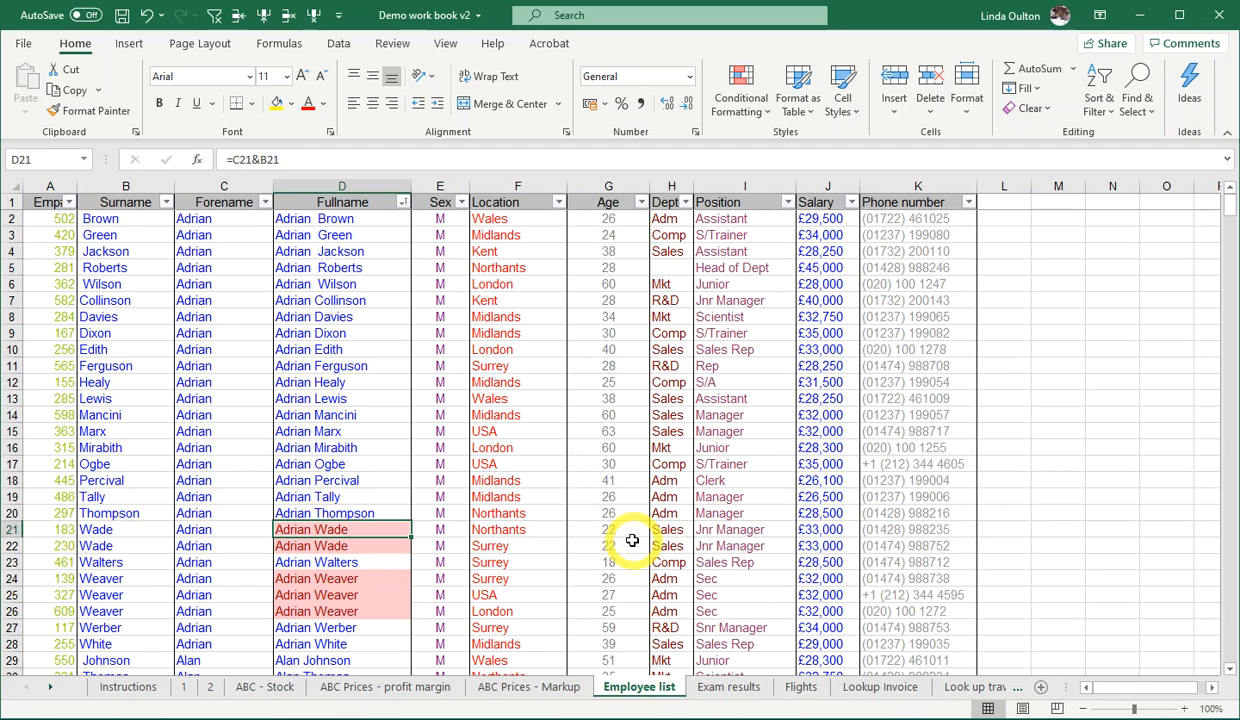
pyautogui.click(497, 528)
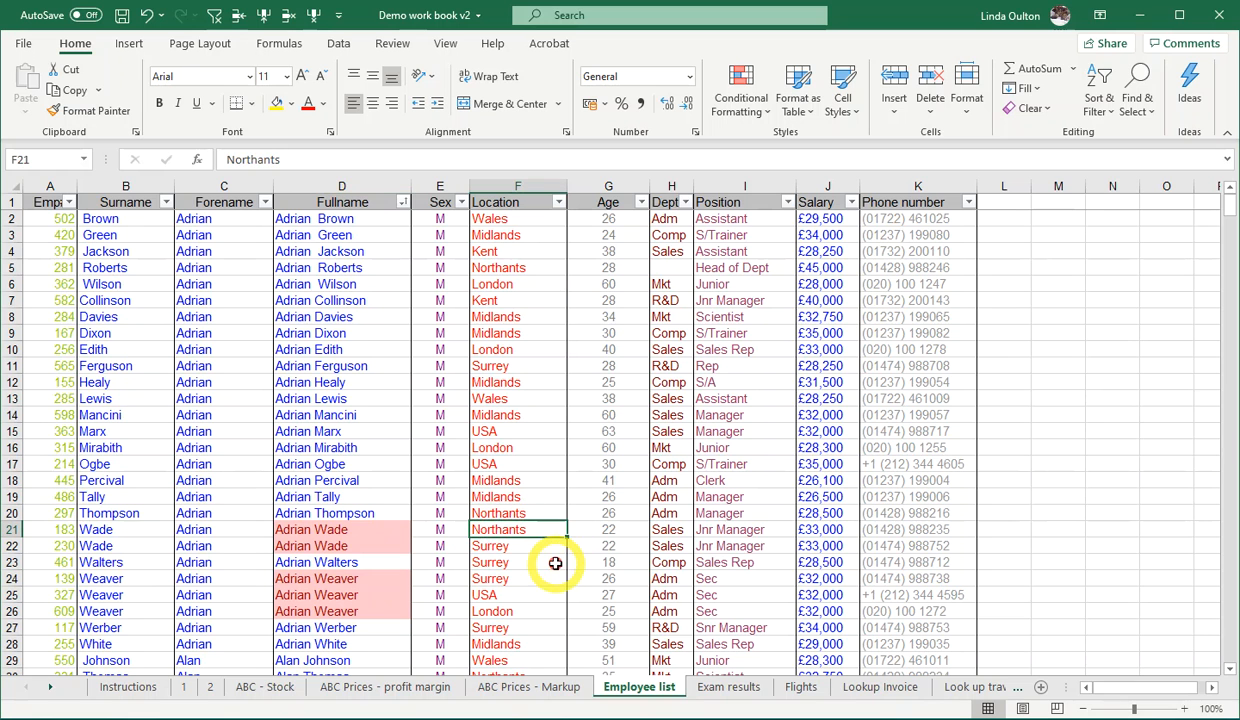
pyautogui.click(527, 546)
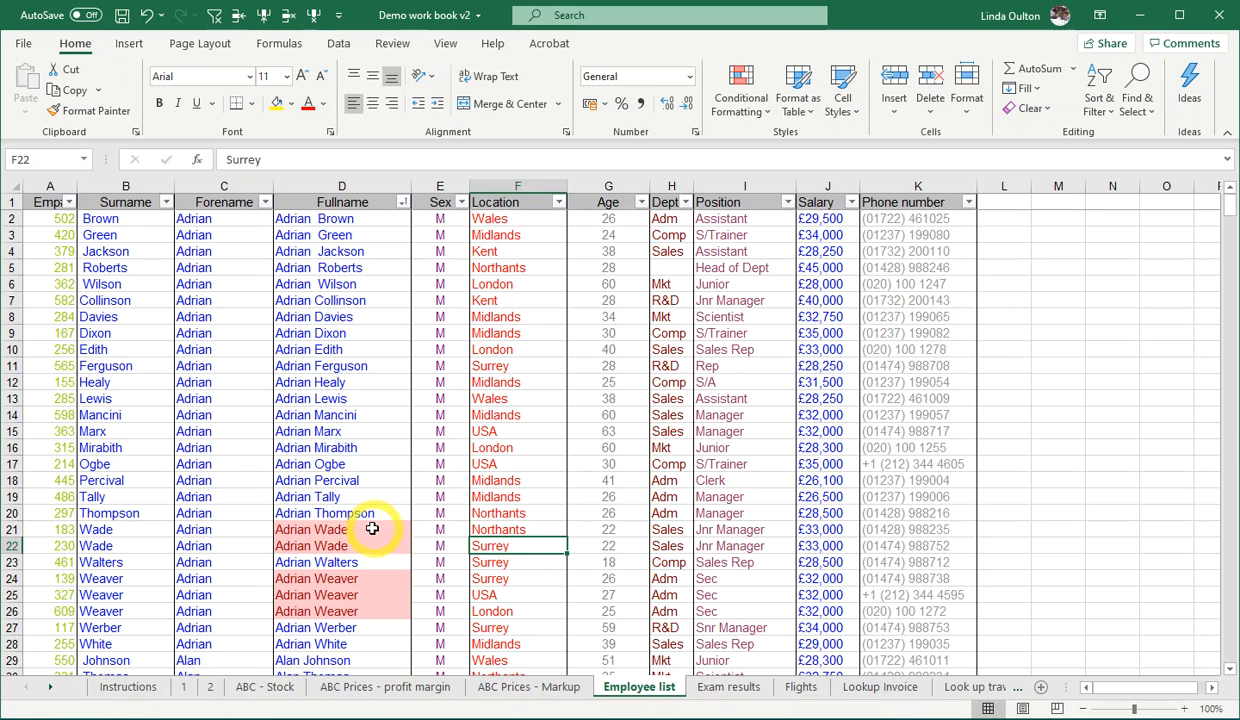
pyautogui.click(341, 532)
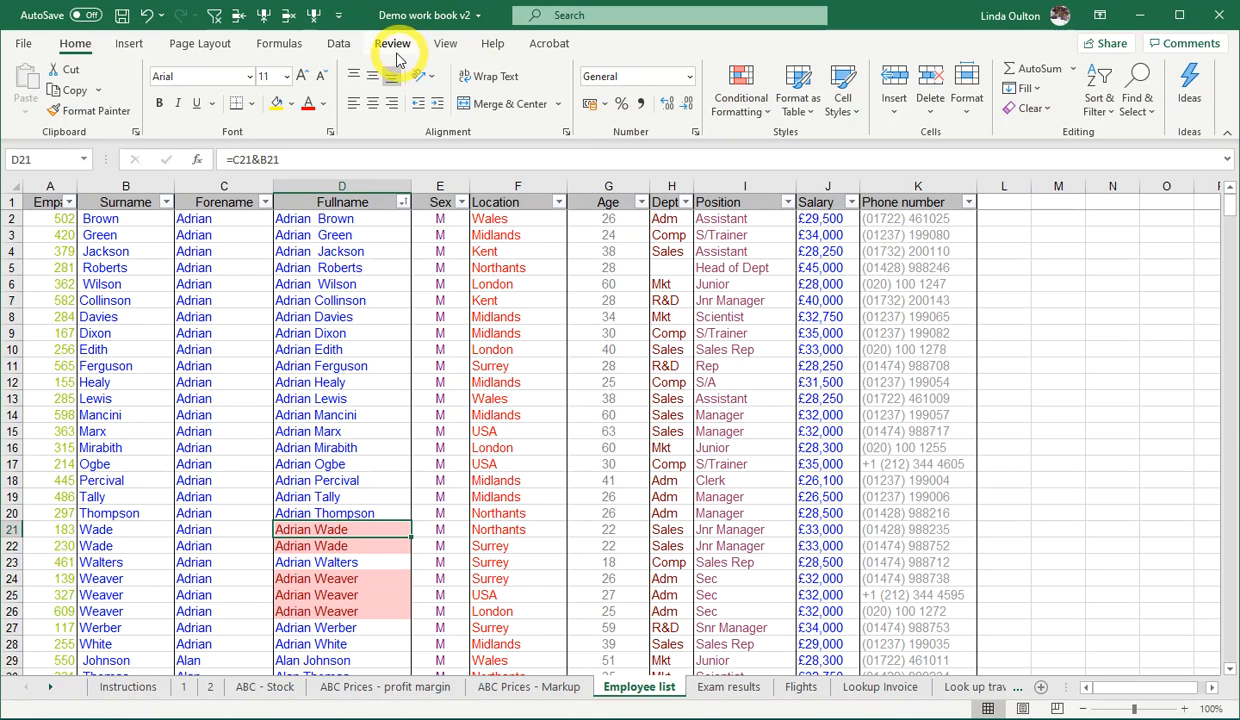
# - Restore the workbook window down from full size and resize it so the data tools and all employee columns fit on screen
pyautogui.click(341, 45)
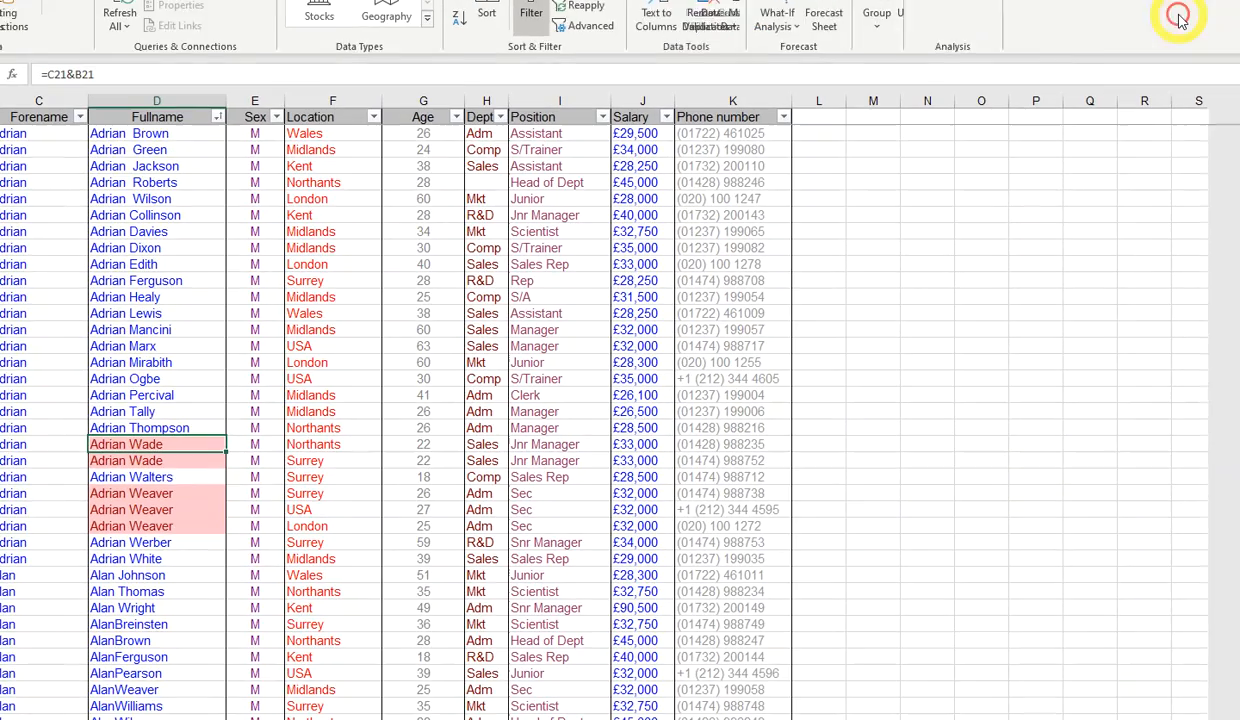
pyautogui.click(1180, 18)
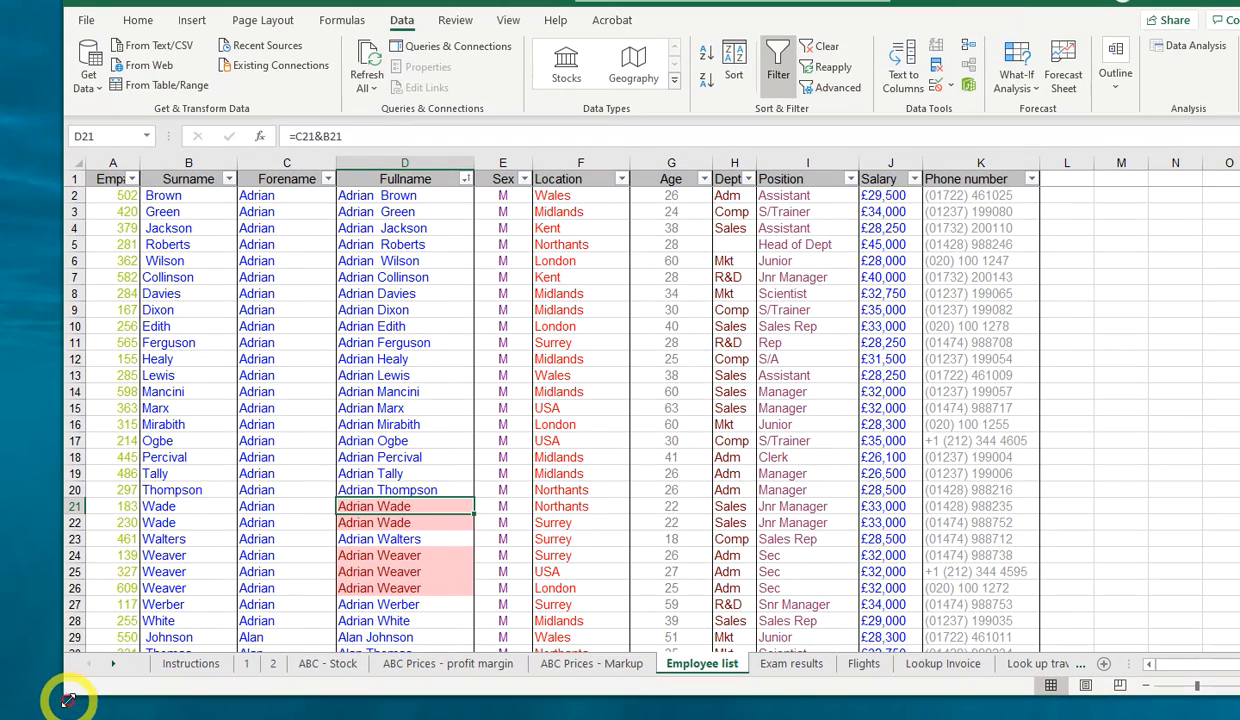
pyautogui.moveTo(68, 698); pyautogui.dragTo(0, 719)
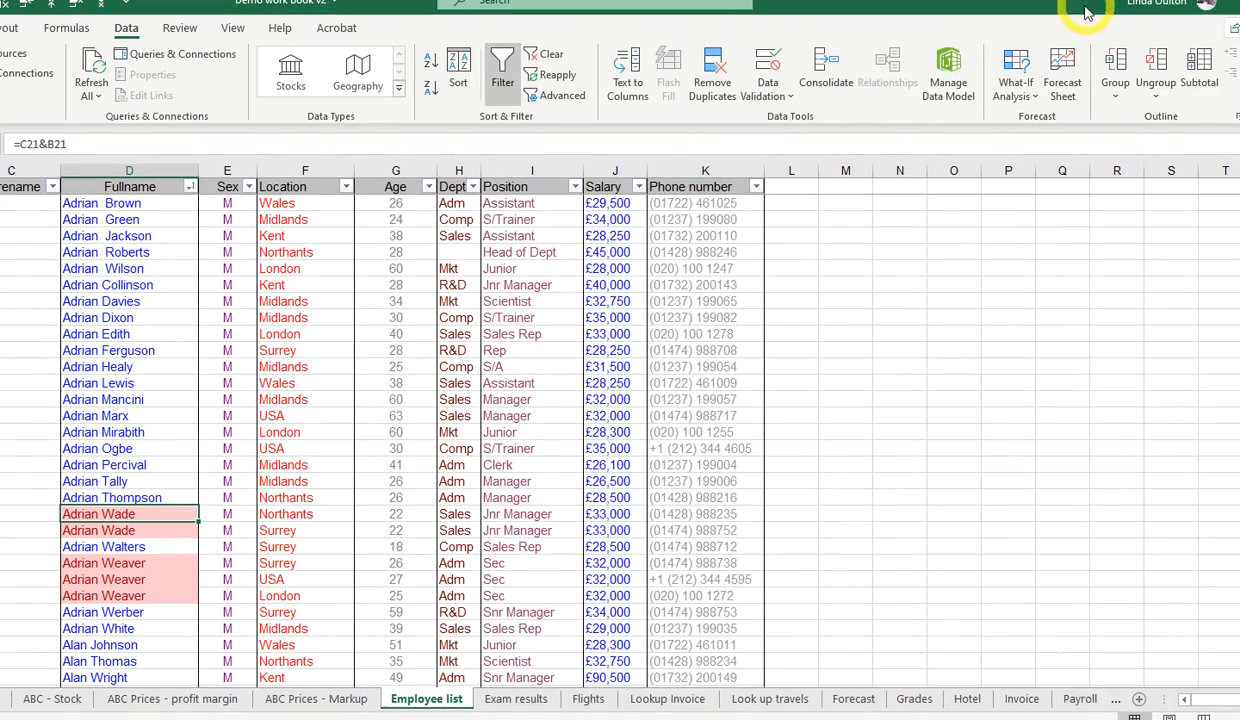
pyautogui.moveTo(1208, 428); pyautogui.dragTo(852, 434)
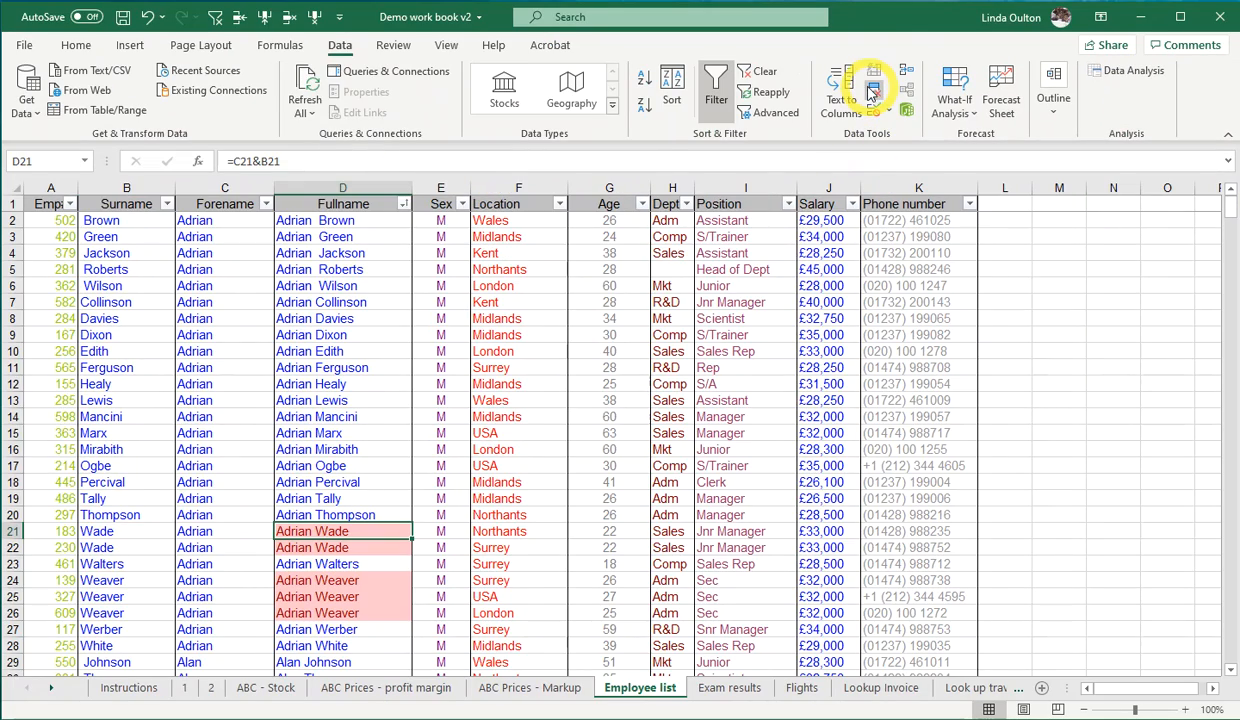
# - Remove the duplicate rows from the employee list, comparing only the Fullname and Age columns and keeping the data's headers
pyautogui.click(873, 92)
pyautogui.moveTo(451, 97); pyautogui.dragTo(470, 256)
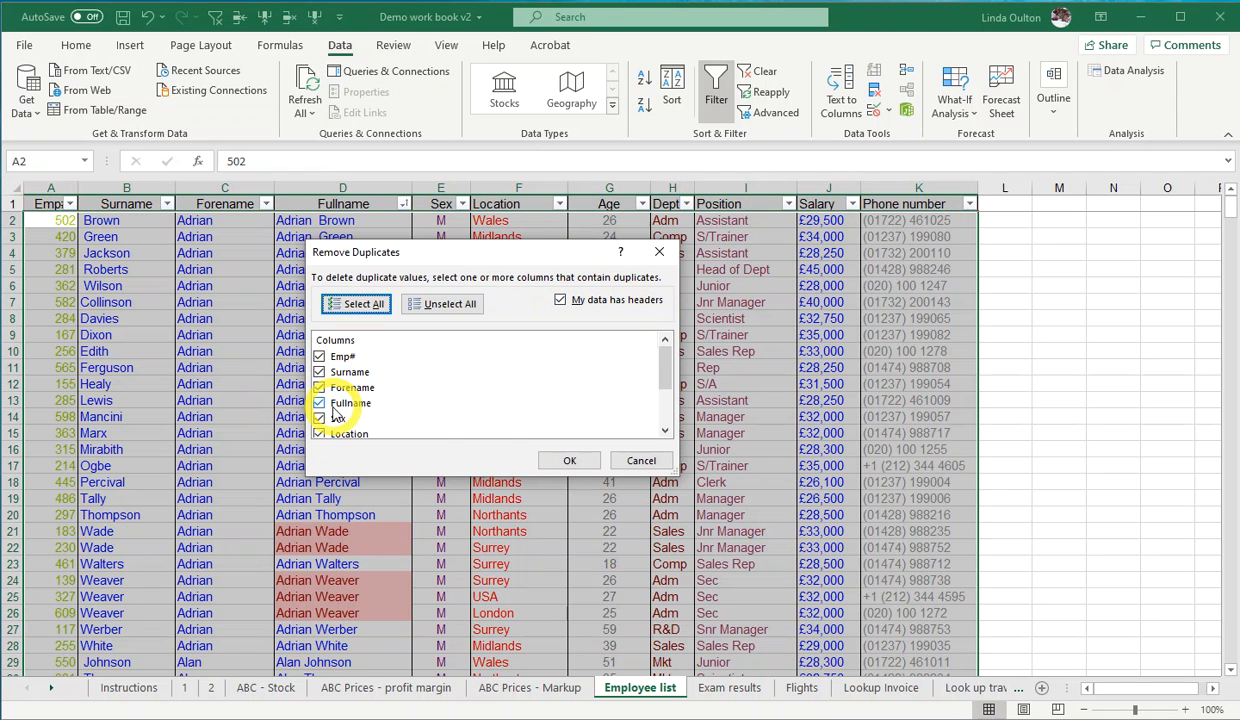
pyautogui.moveTo(448, 476); pyautogui.dragTo(450, 622)
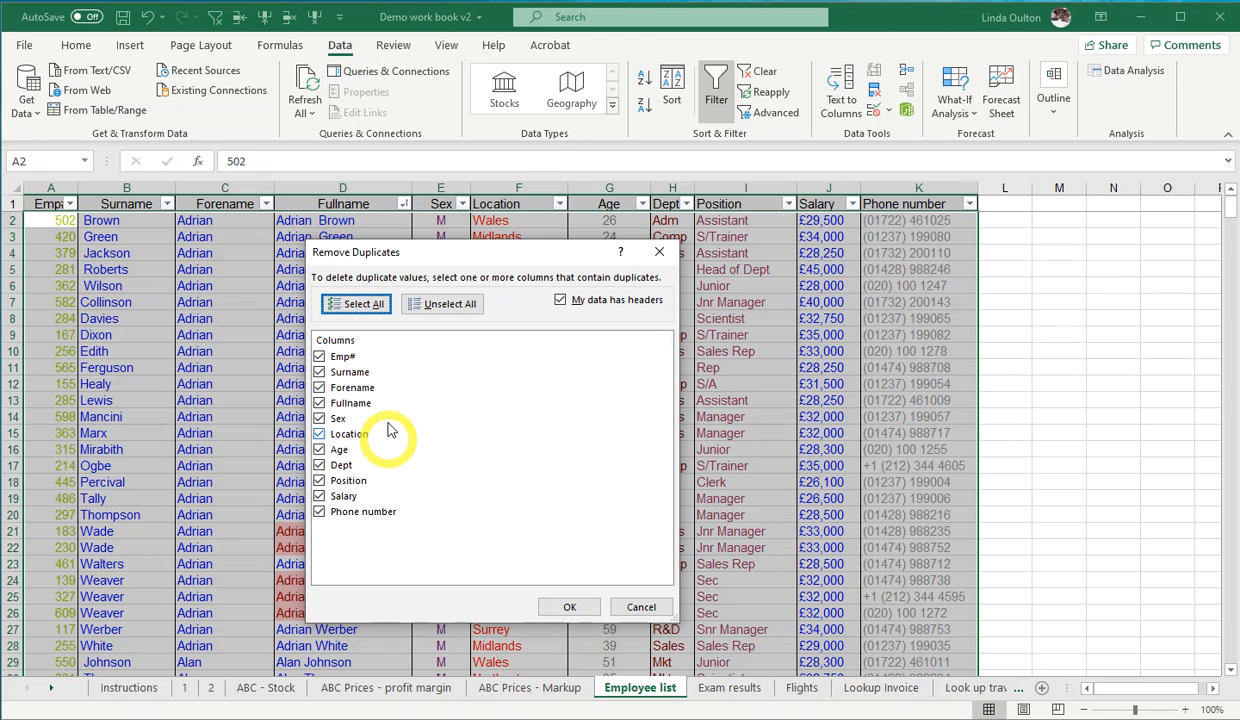
pyautogui.click(455, 305)
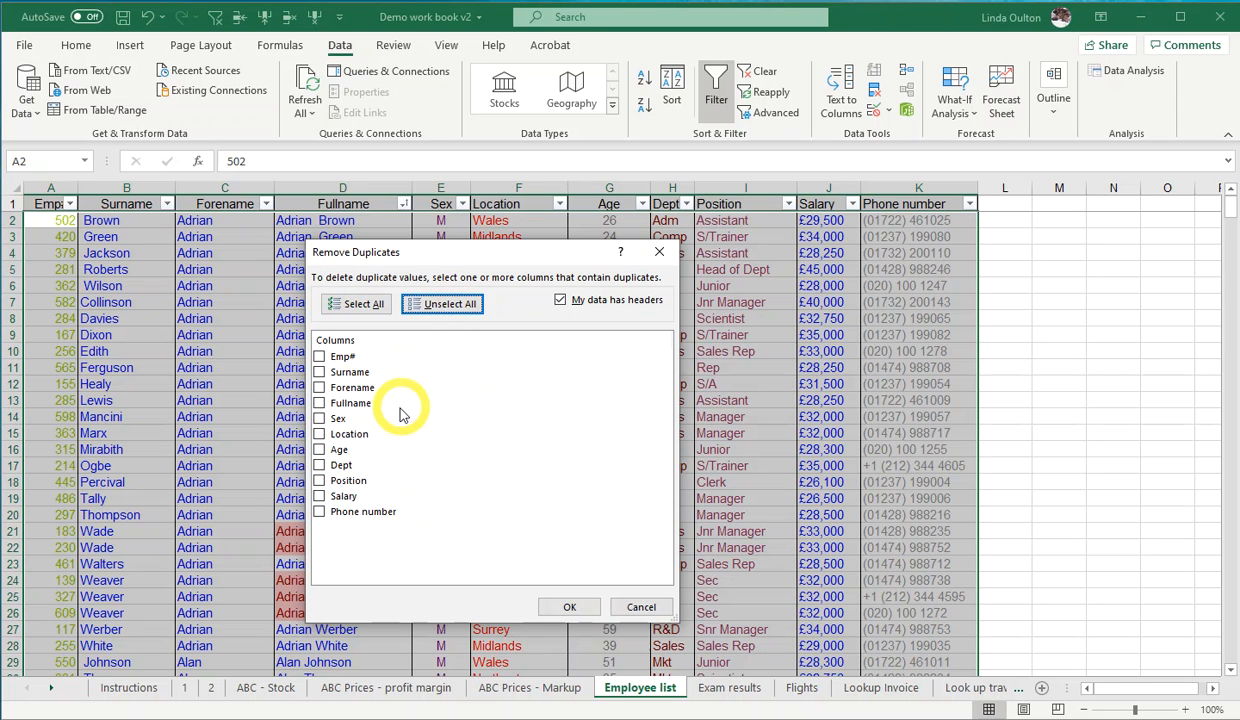
pyautogui.click(319, 450)
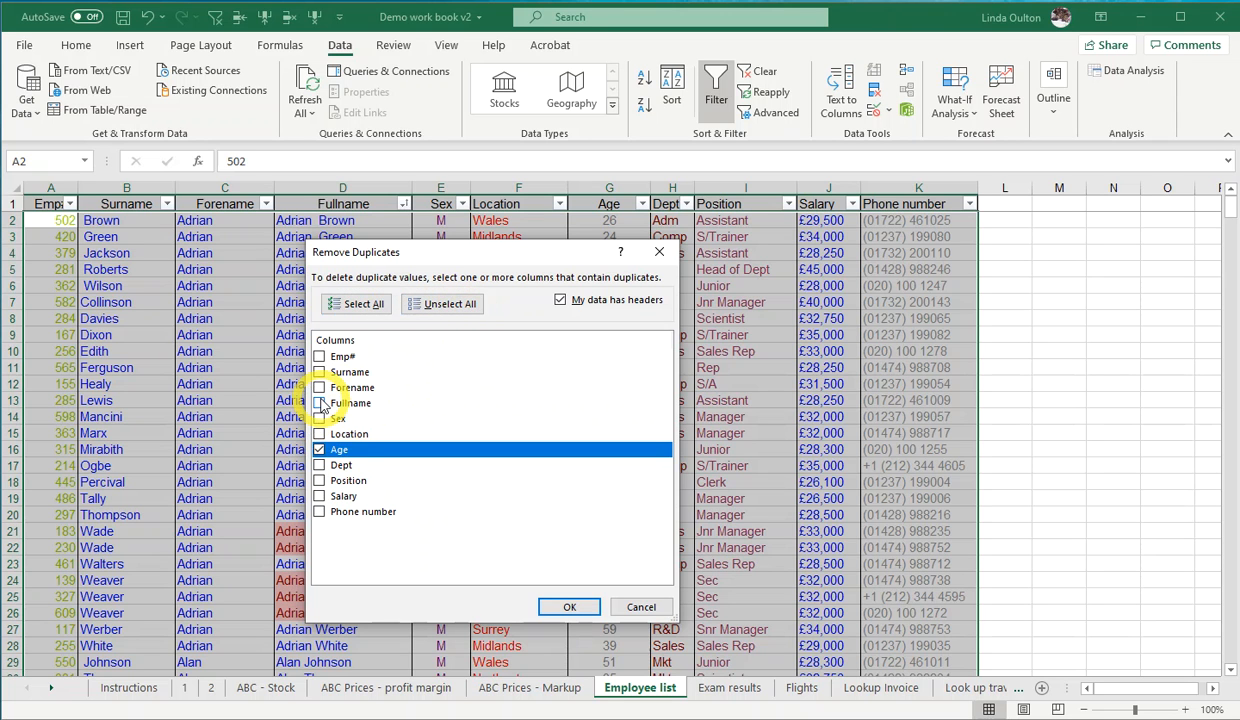
pyautogui.click(319, 403)
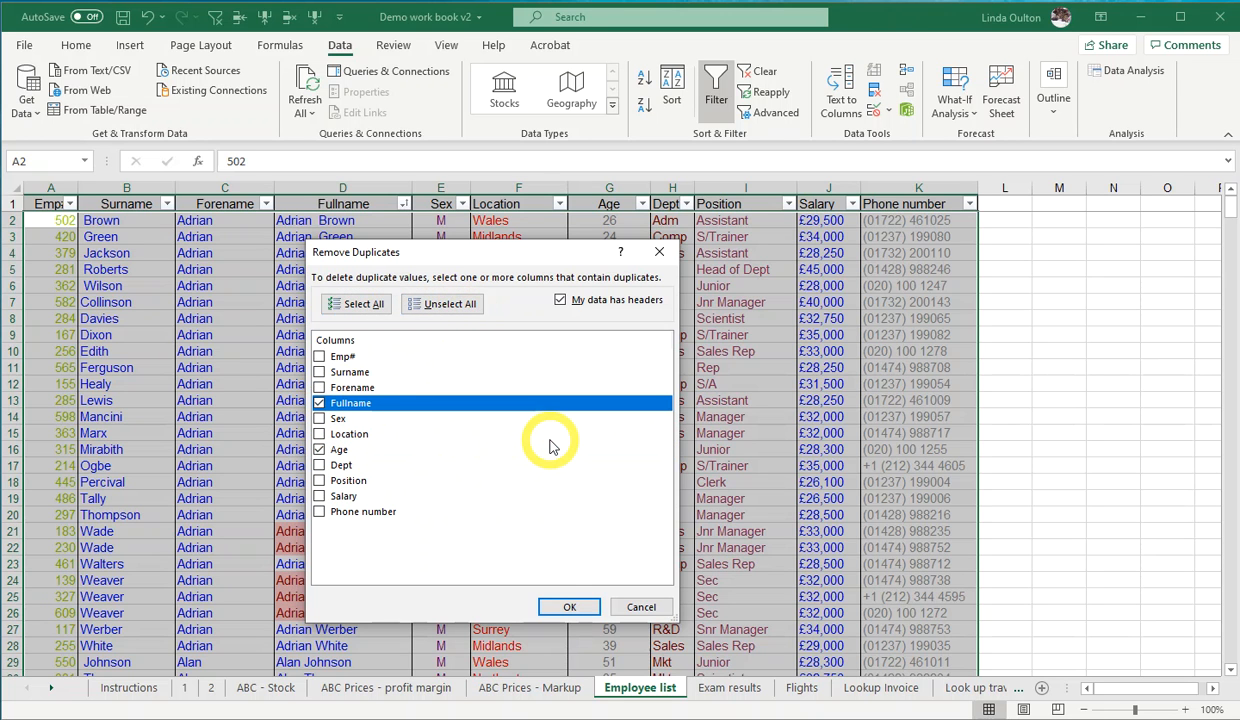
pyautogui.click(567, 607)
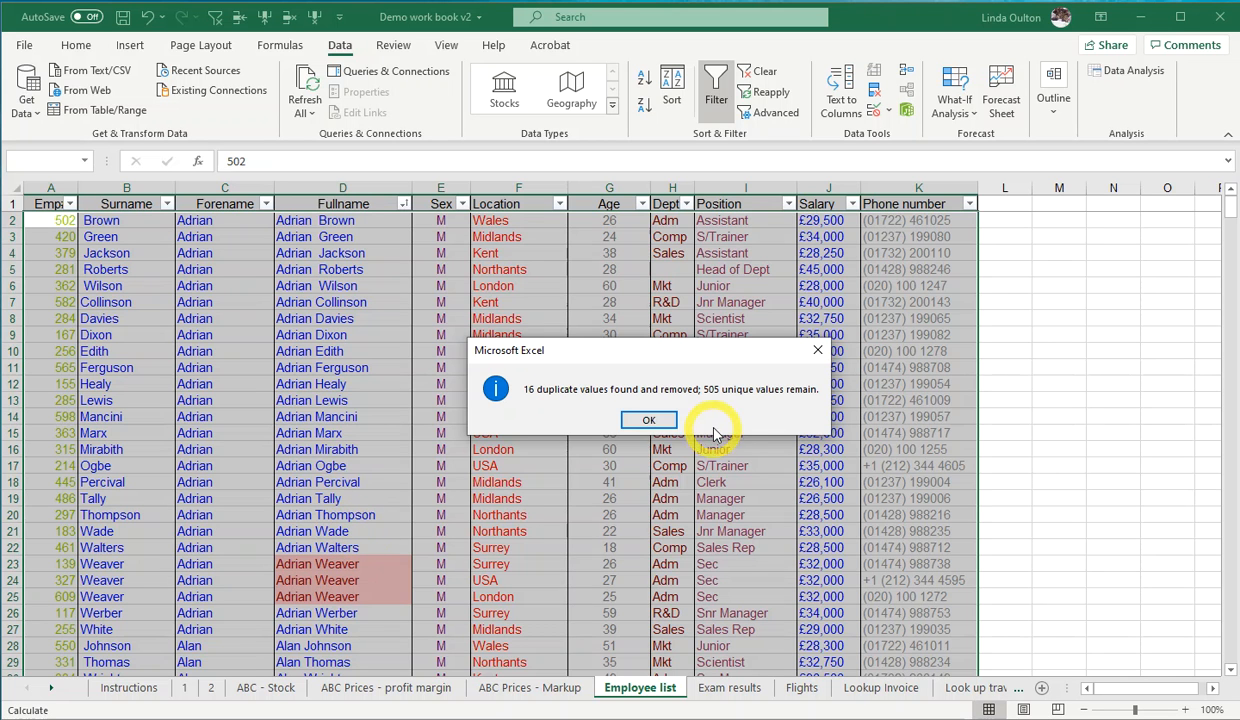
pyautogui.click(665, 425)
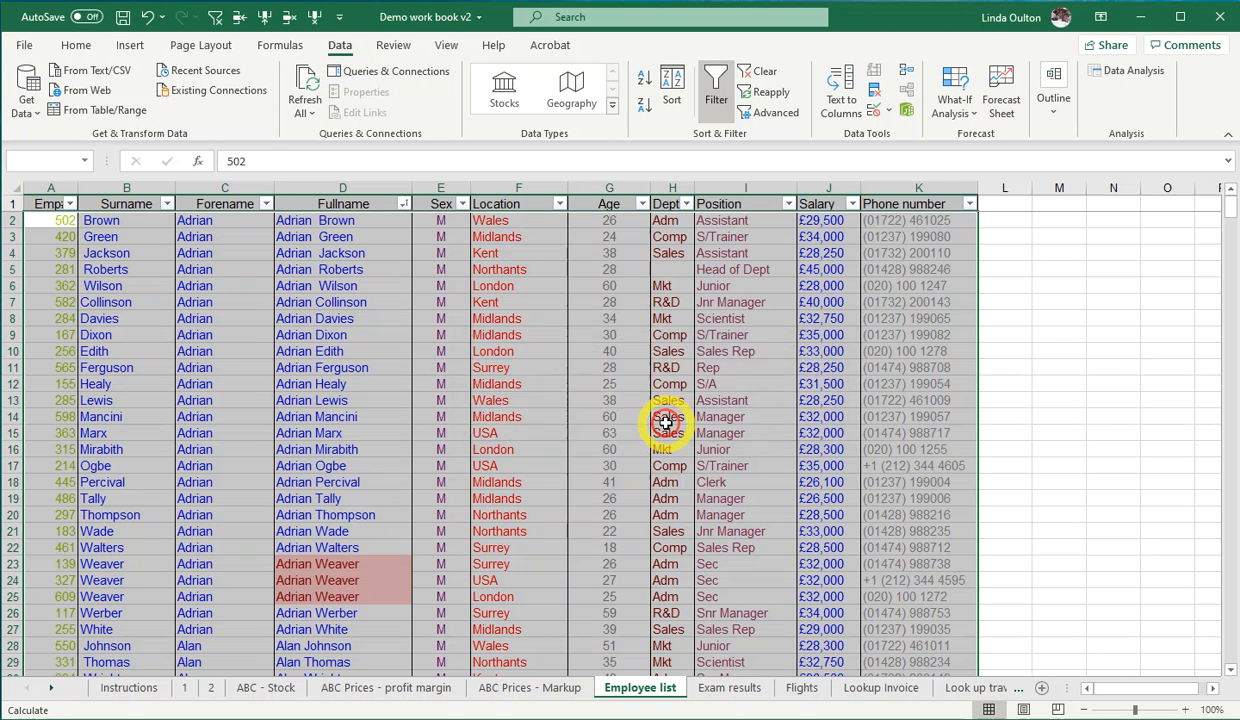
pyautogui.click(395, 533)
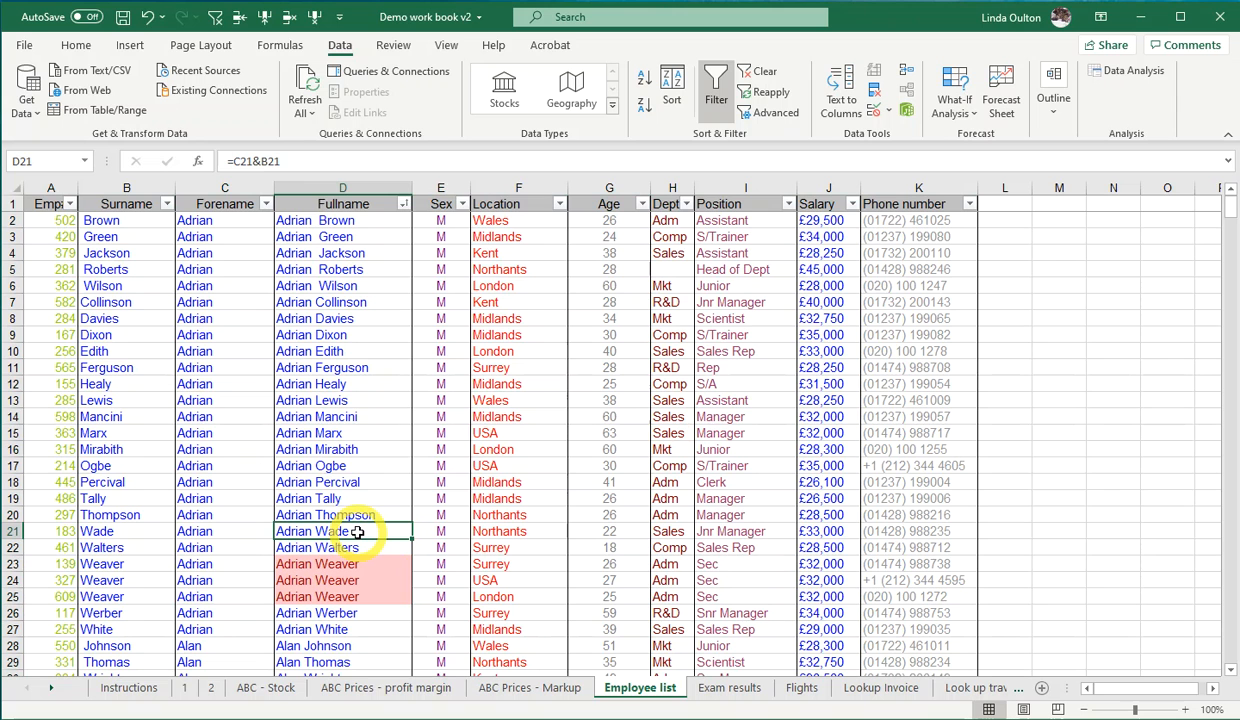